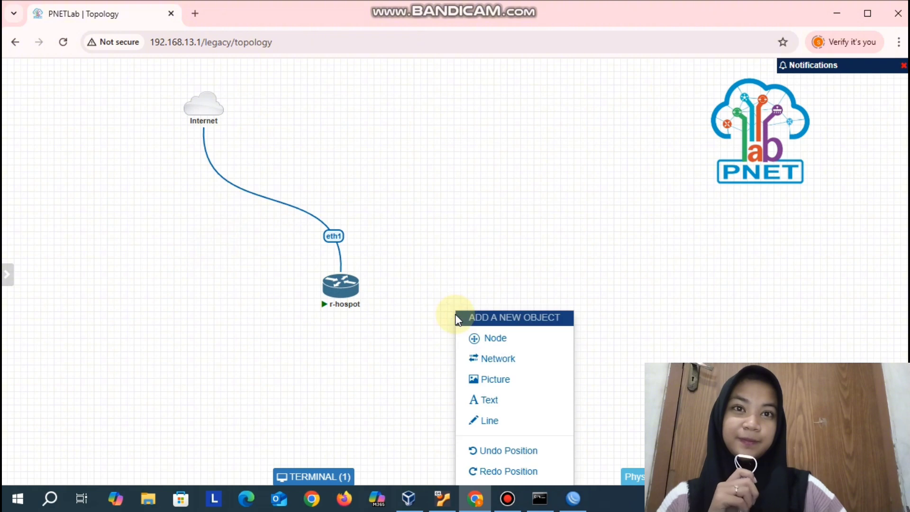
- Begin adding a Docker.io node that uses the pnetlab/linux-desktop:latest image
{"action": "left_click", "coordinate": [496, 338]}
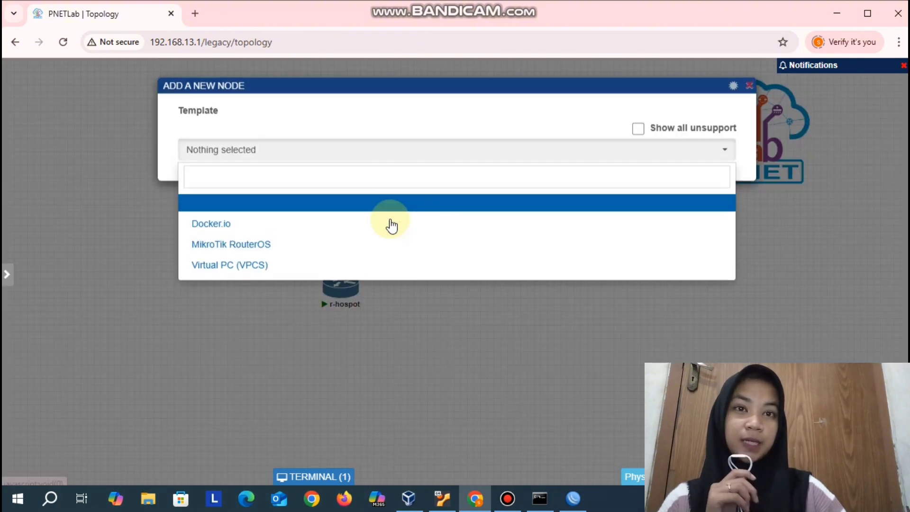
{"action": "left_click", "coordinate": [388, 220]}
{"action": "left_click", "coordinate": [438, 202]}
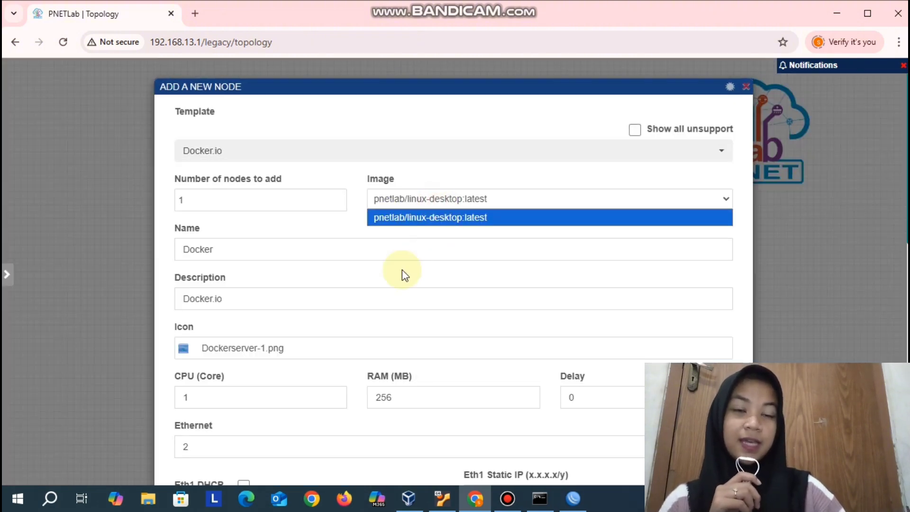
- Name the new node Linux Desk and give it the Desktop_linux.png icon
{"action": "left_click", "coordinate": [267, 251]}
{"action": "key", "text": "BackSpace"}
{"action": "key", "text": "BackSpace"}
{"action": "key", "text": "BackSpace"}
{"action": "key", "text": "BackSpace"}
{"action": "key", "text": "BackSpace"}
{"action": "key", "text": "BackSpace"}
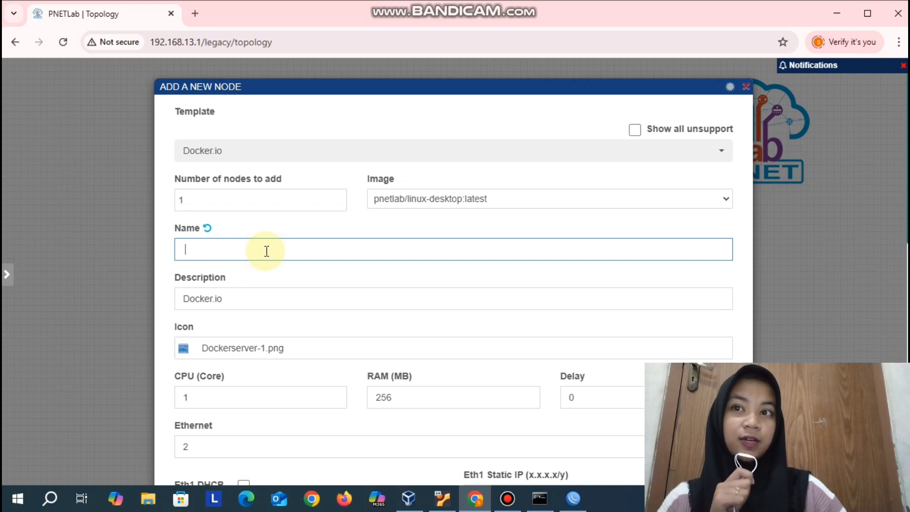
{"action": "key", "text": "Caps_Lock"}
{"action": "type", "text": "L"}
{"action": "key", "text": "Caps_Lock"}
{"action": "type", "text": "inux"}
{"action": "key", "text": "Caps_Lock"}
{"action": "type", "text": "D"}
{"action": "key", "text": "Caps_Lock"}
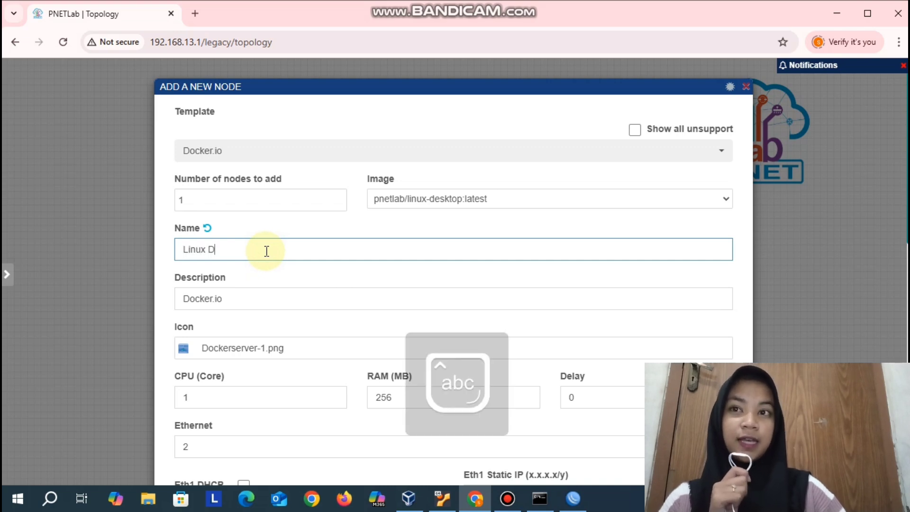
{"action": "type", "text": "esk"}
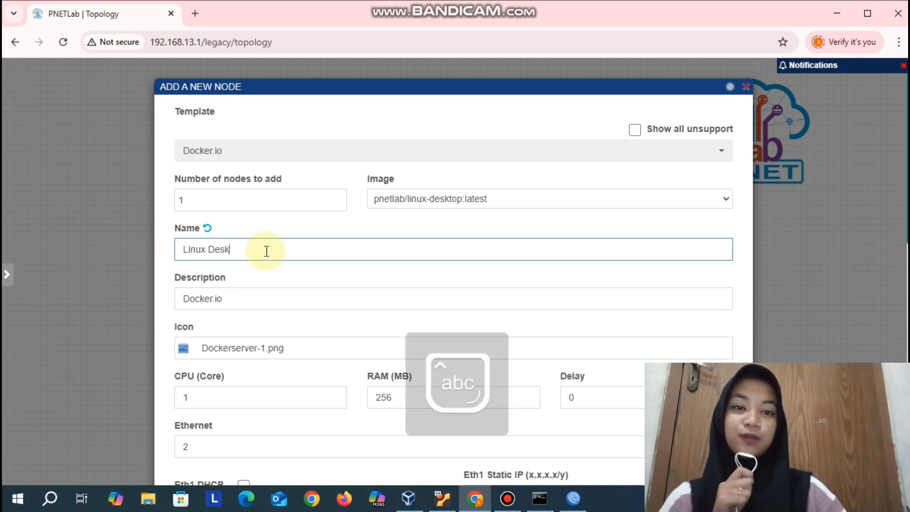
{"action": "left_click", "coordinate": [239, 349]}
{"action": "left_click", "coordinate": [677, 241]}
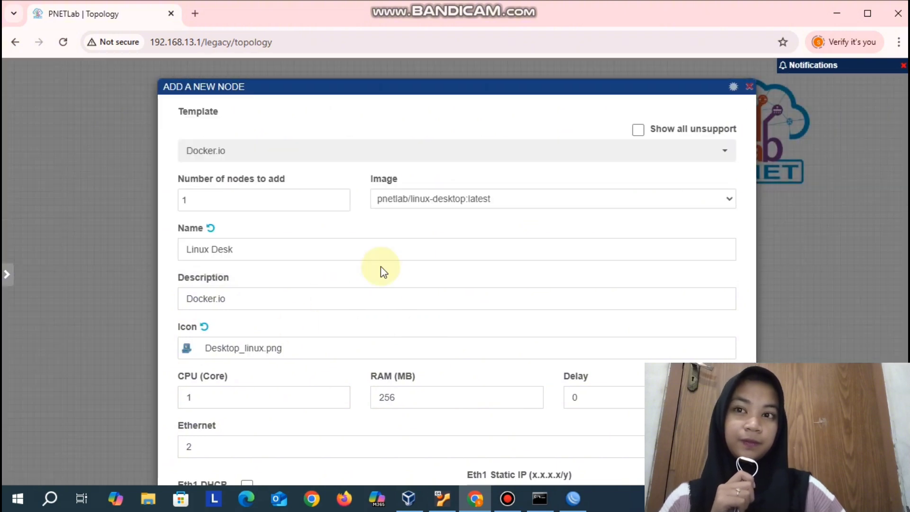
- Save the node with Eth1 DHCP enabled and RDP as primary console, and place it below and to the right of r-hospot
{"action": "scroll", "coordinate": [351, 319], "scroll_direction": "down", "scroll_amount": 4}
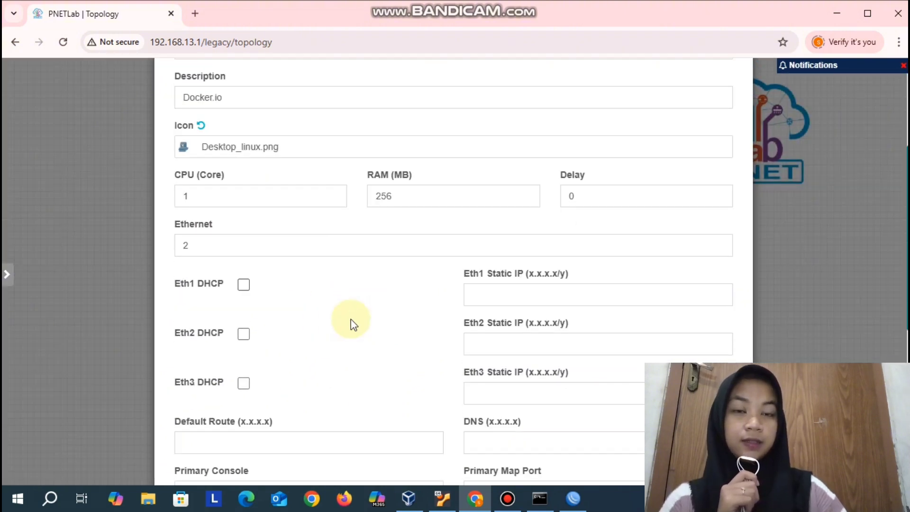
{"action": "scroll", "coordinate": [351, 319], "scroll_direction": "down", "scroll_amount": 3}
{"action": "left_click", "coordinate": [244, 163]}
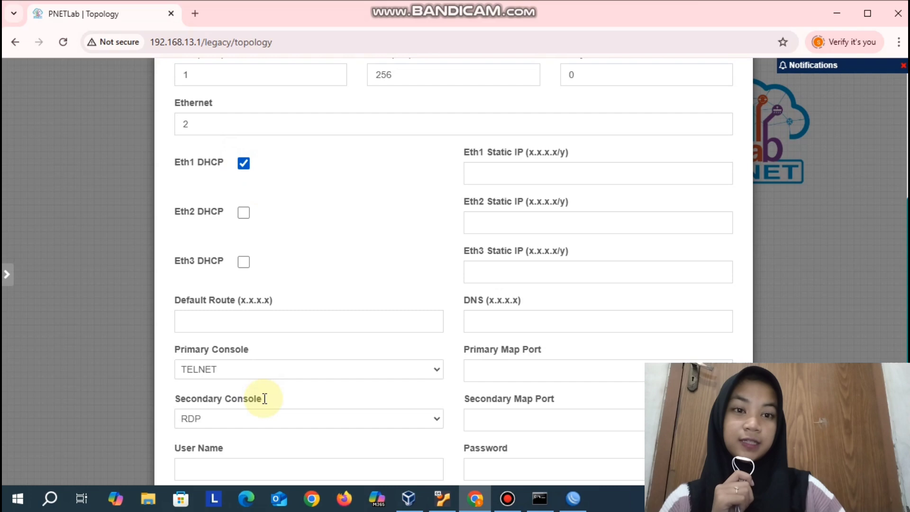
{"action": "left_click", "coordinate": [240, 372]}
{"action": "left_click", "coordinate": [234, 266]}
{"action": "scroll", "coordinate": [333, 294], "scroll_direction": "down", "scroll_amount": 5}
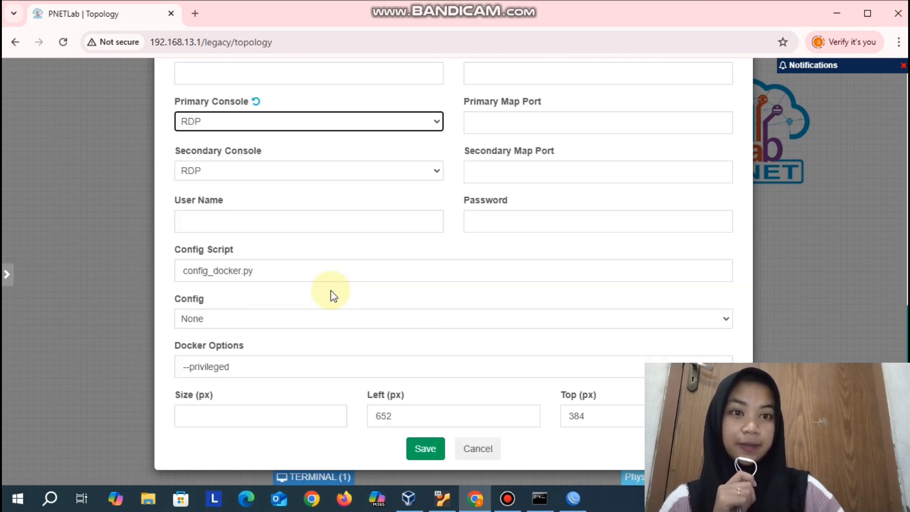
{"action": "left_click", "coordinate": [420, 450]}
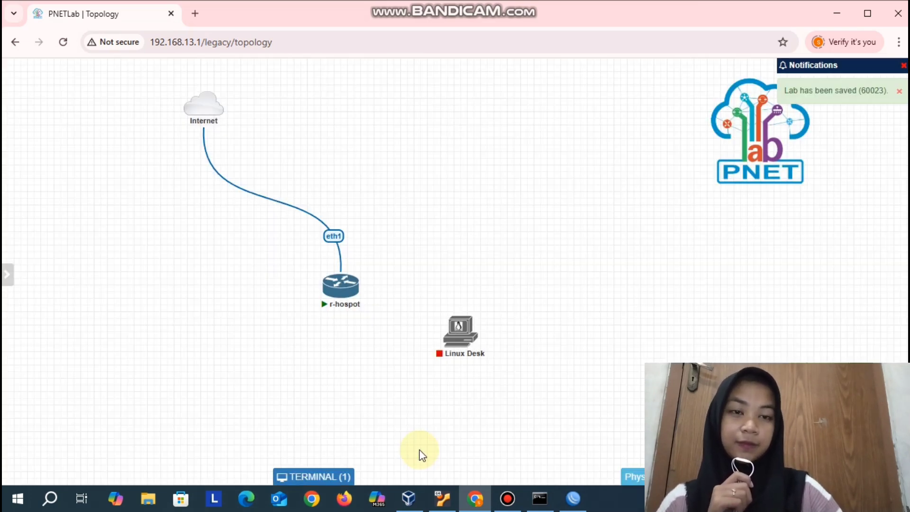
{"action": "left_click_drag", "start_coordinate": [463, 326], "coordinate": [483, 365]}
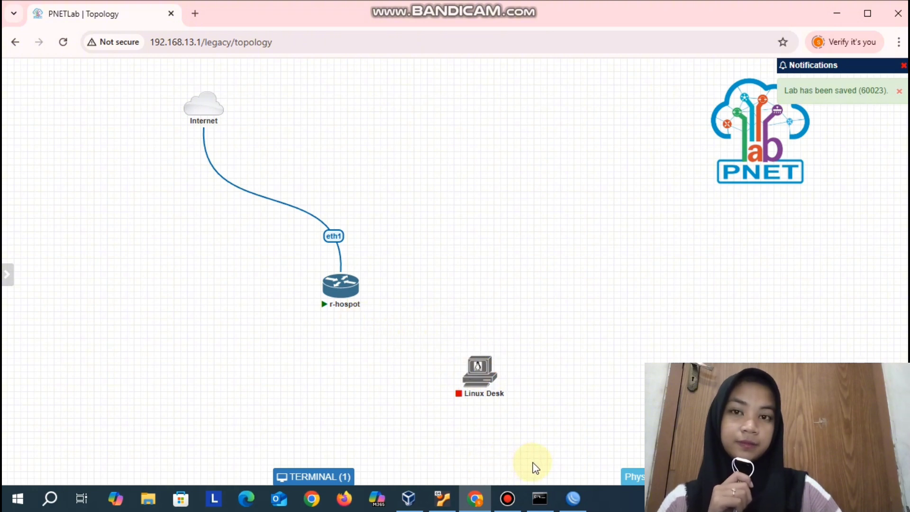
{"action": "left_click", "coordinate": [581, 505]}
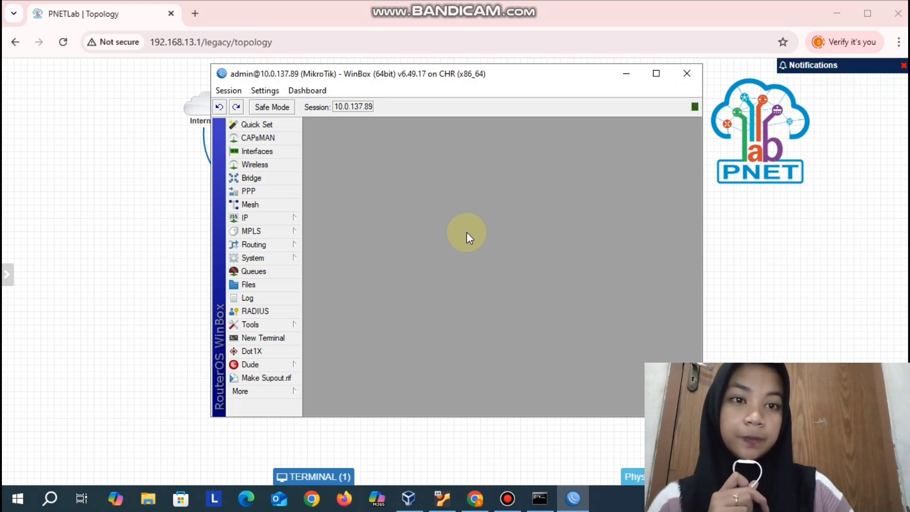
{"action": "mouse_move", "coordinate": [518, 15]}
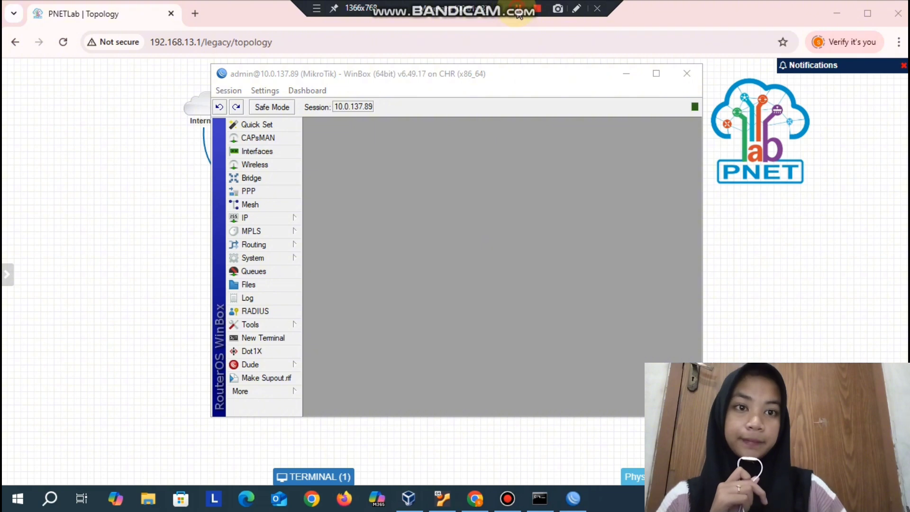
{"action": "left_click", "coordinate": [626, 75]}
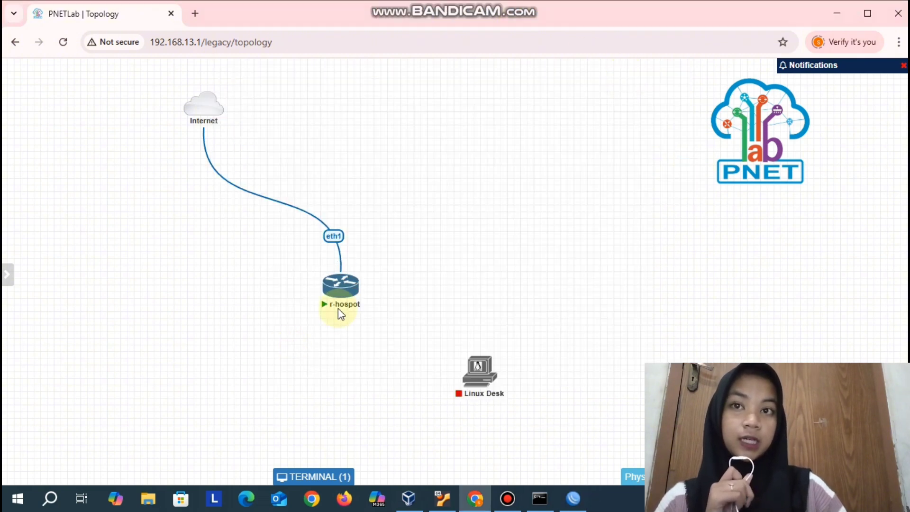
- Connect eth2 of r-hospot to eth1 of Linux Desk and start the Linux Desk node
{"action": "left_click_drag", "start_coordinate": [361, 285], "coordinate": [489, 376]}
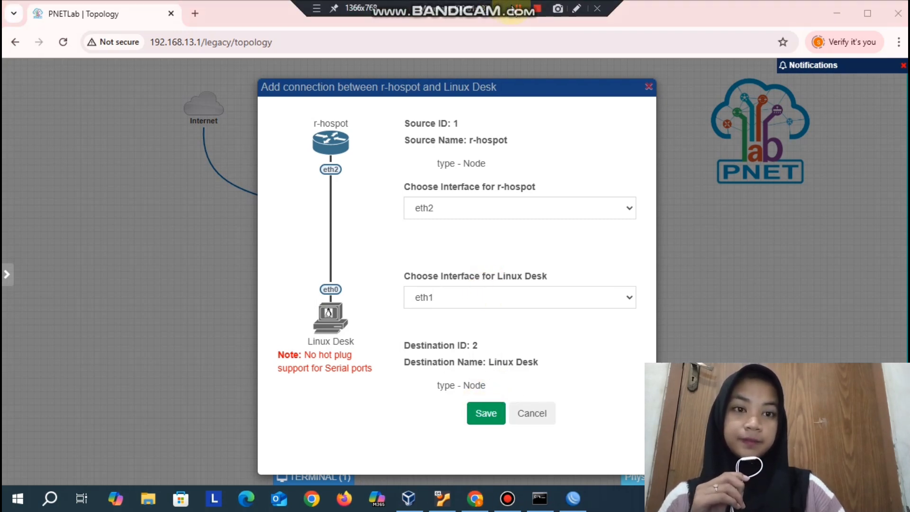
{"action": "left_click", "coordinate": [483, 420]}
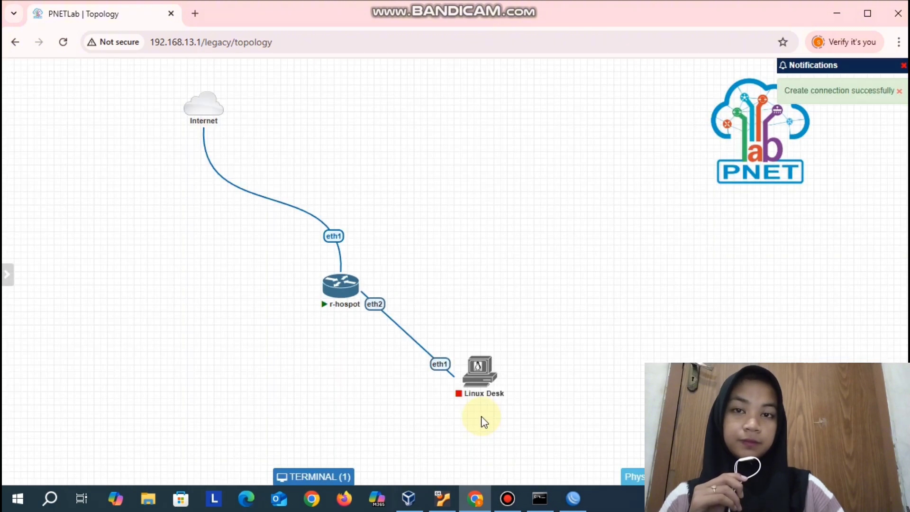
{"action": "mouse_move", "coordinate": [480, 371]}
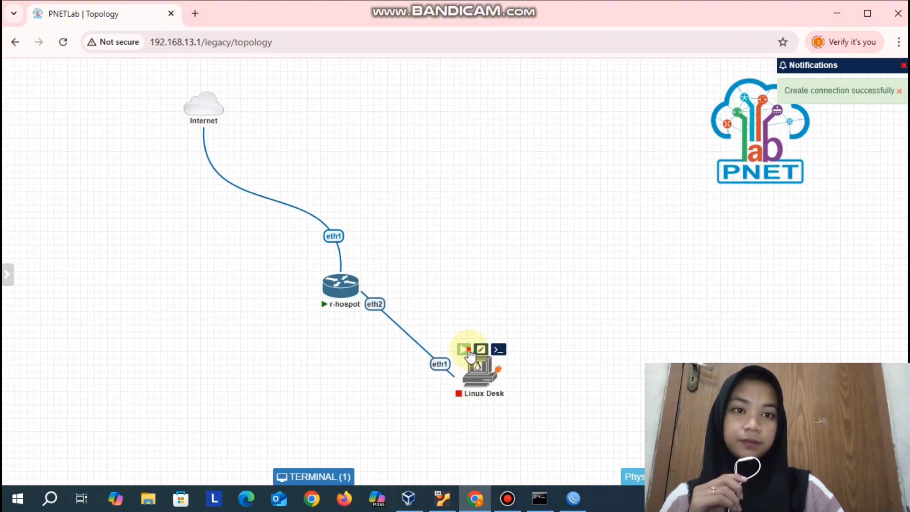
{"action": "left_click", "coordinate": [465, 350]}
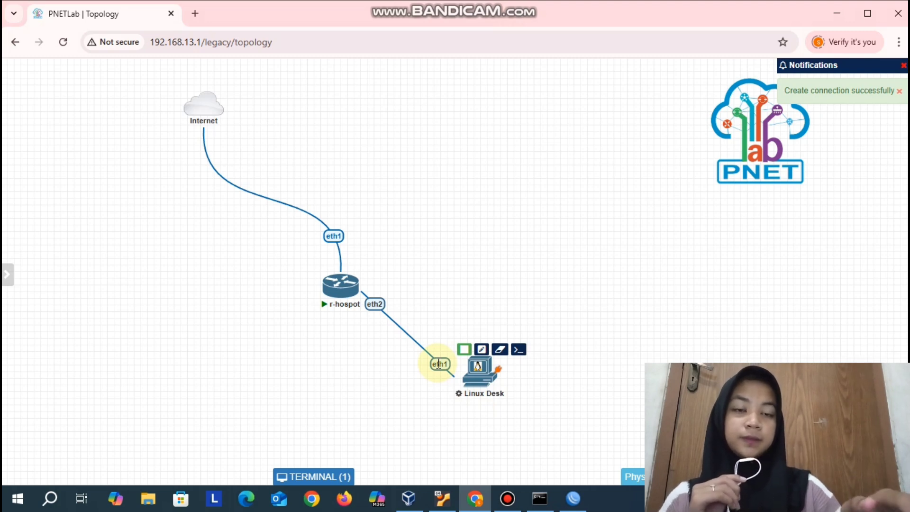
- Set the link between r-hospot and Linux Desk to the Bezier type
{"action": "left_click", "coordinate": [62, 124]}
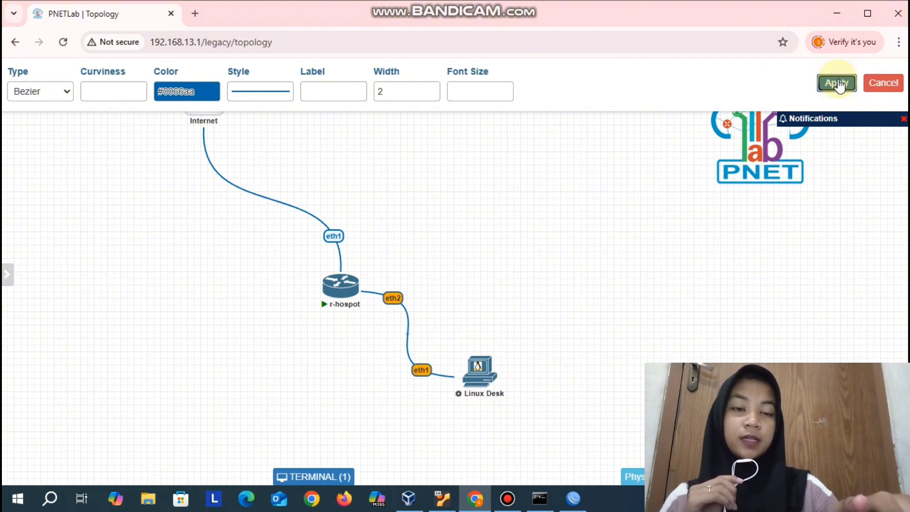
{"action": "left_click", "coordinate": [838, 84]}
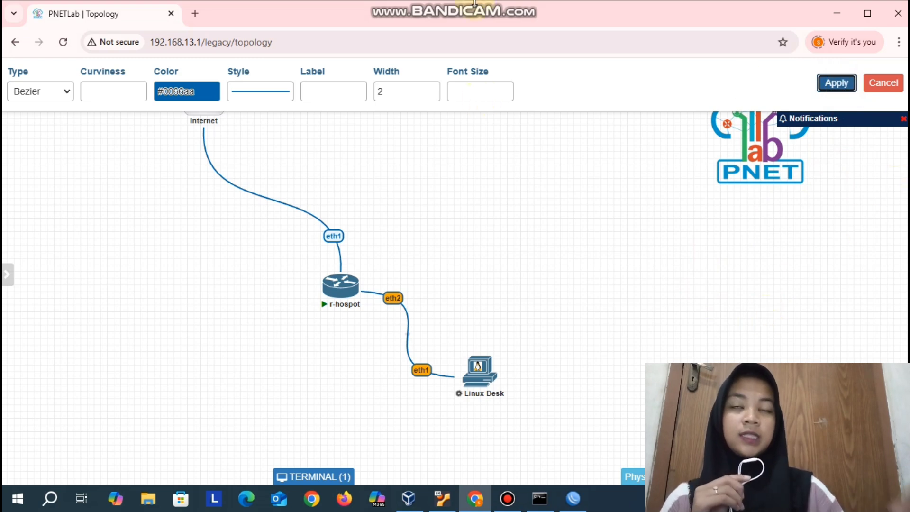
{"action": "left_click", "coordinate": [837, 86]}
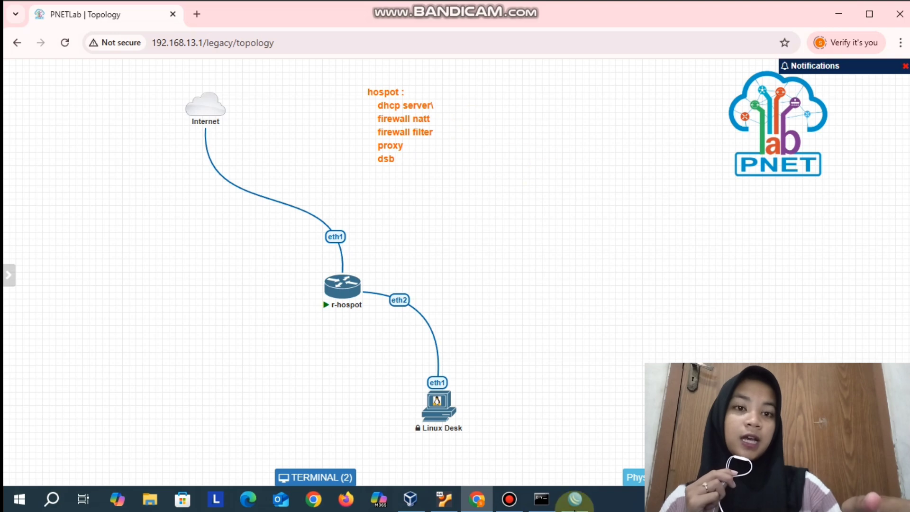
- Switch to the maximized WinBox session and set the router's identity to r-hospot
{"action": "left_click", "coordinate": [575, 499]}
{"action": "left_click", "coordinate": [651, 80]}
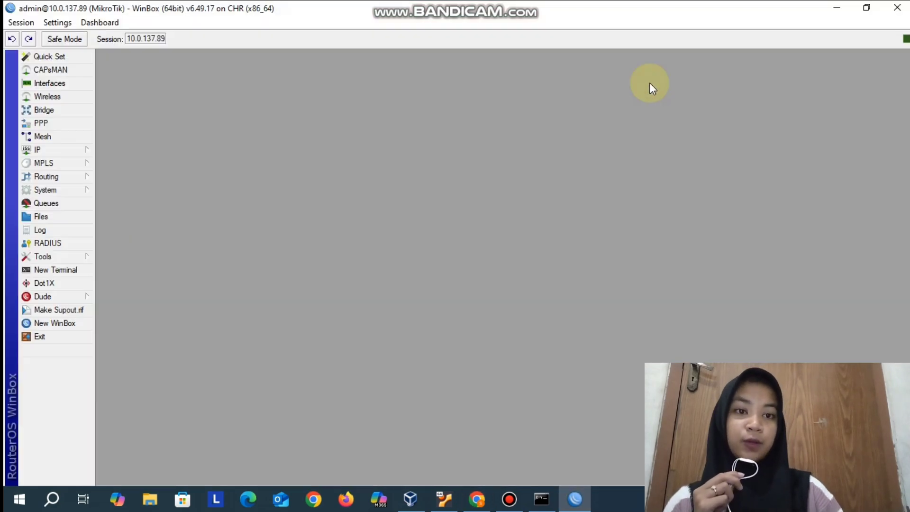
{"action": "left_click", "coordinate": [81, 151]}
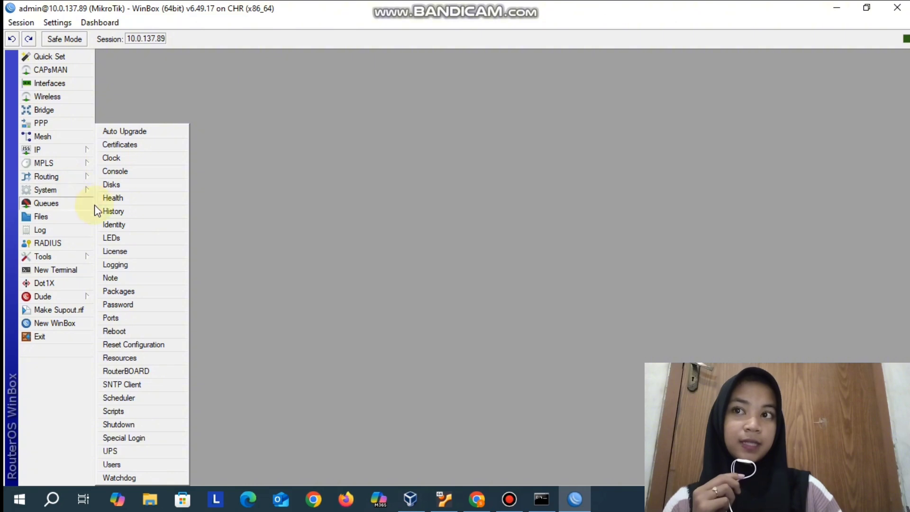
{"action": "mouse_move", "coordinate": [86, 183]}
{"action": "left_click", "coordinate": [113, 222]}
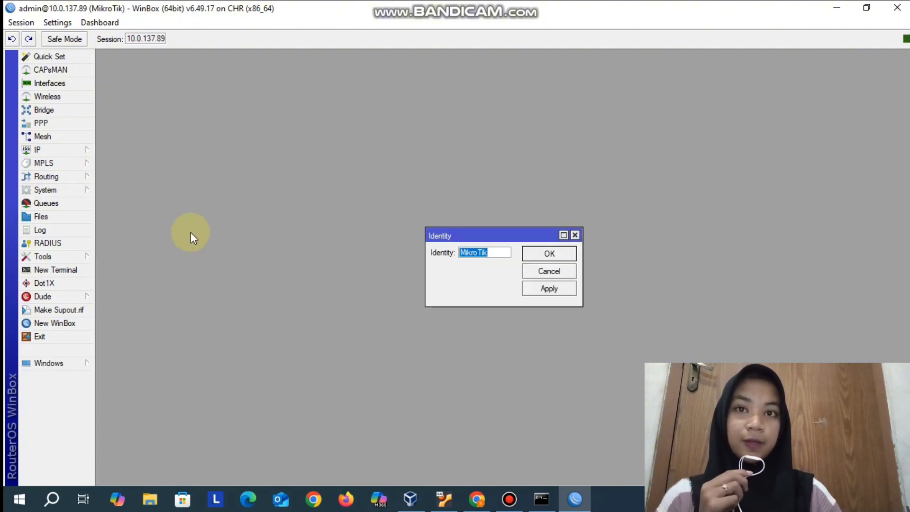
{"action": "type", "text": "r-ho"}
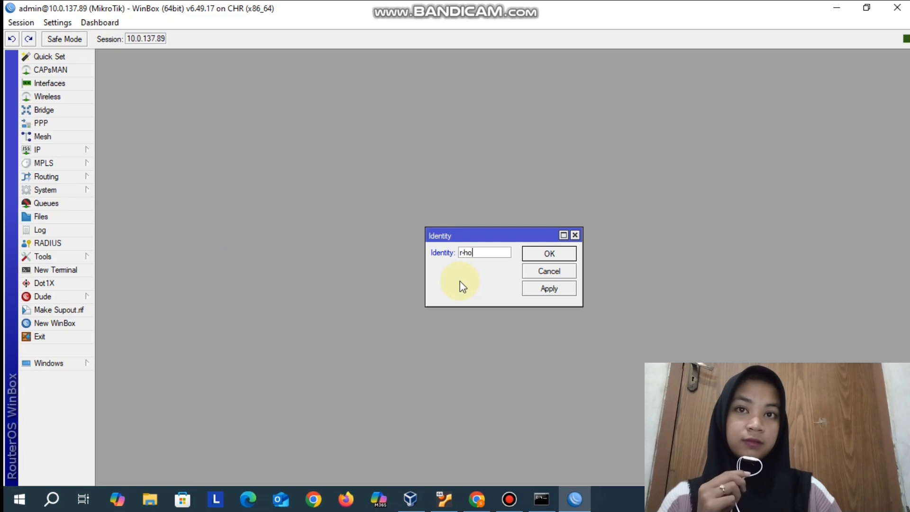
{"action": "type", "text": "spot"}
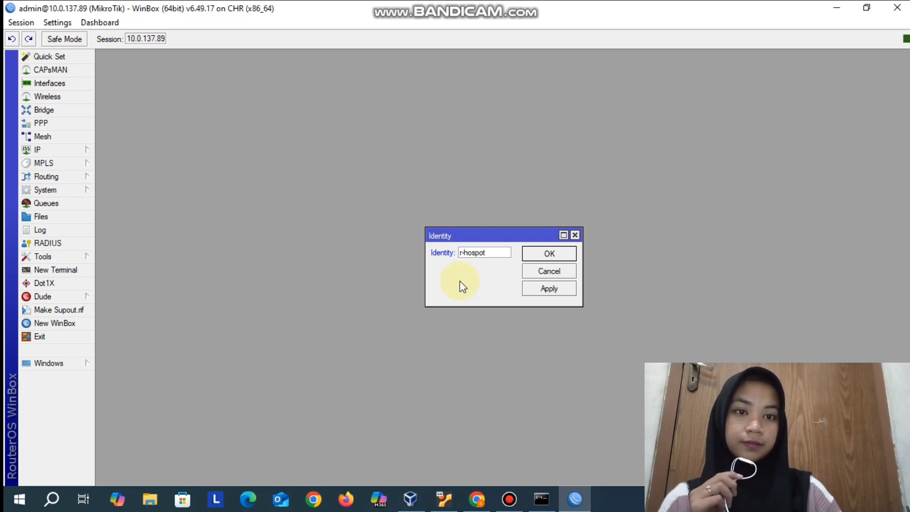
{"action": "left_click", "coordinate": [552, 255]}
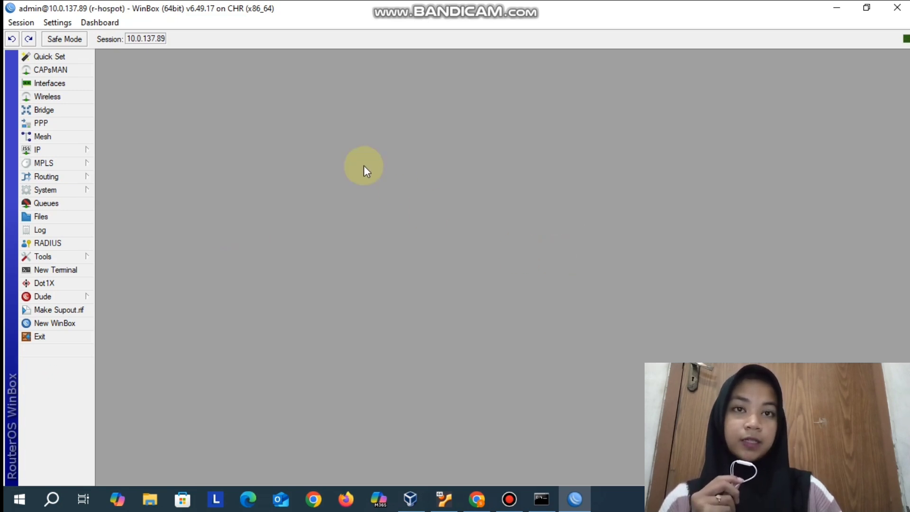
- Start the Hotspot Setup wizard for a new hotspot server and choose ether2 as its interface
{"action": "left_click", "coordinate": [76, 150]}
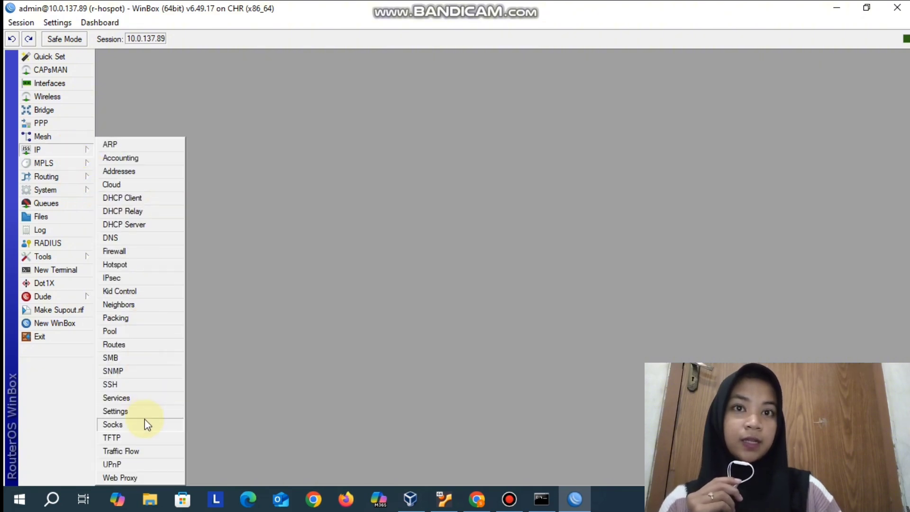
{"action": "left_click", "coordinate": [145, 265]}
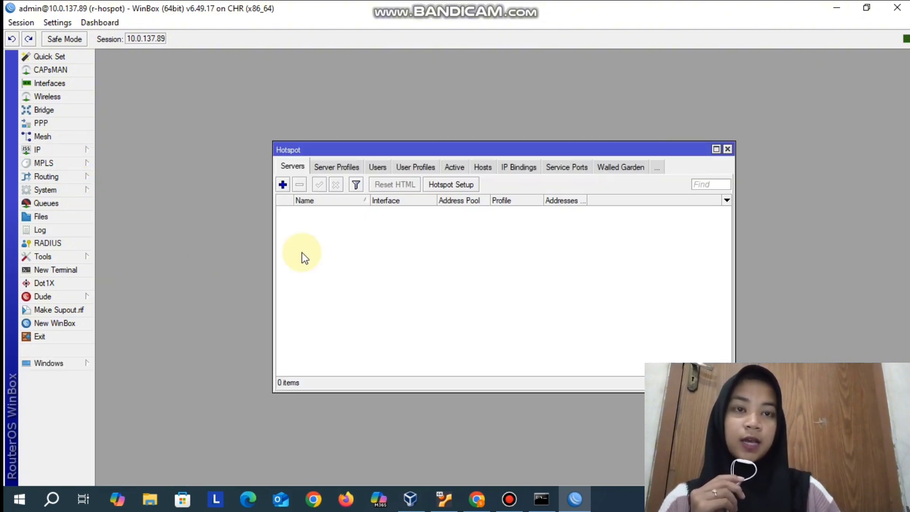
{"action": "left_click", "coordinate": [332, 167]}
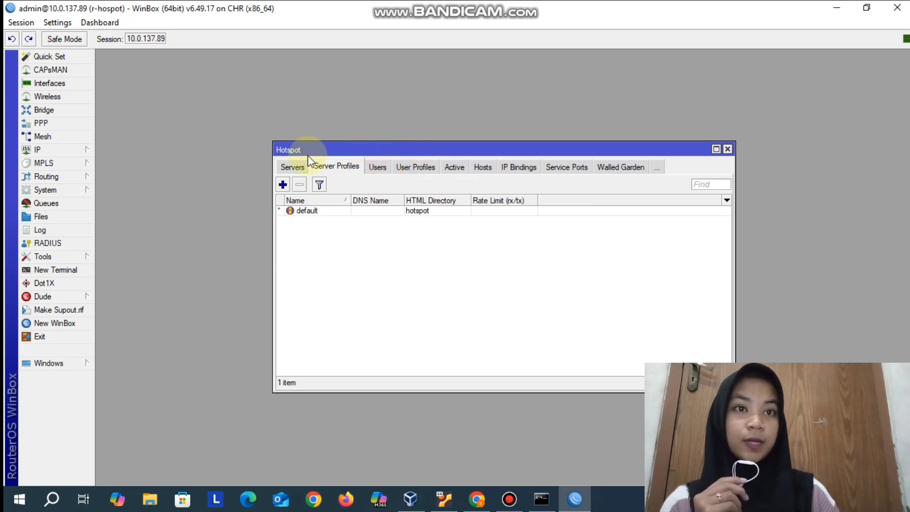
{"action": "left_click", "coordinate": [292, 169]}
{"action": "left_click", "coordinate": [461, 186]}
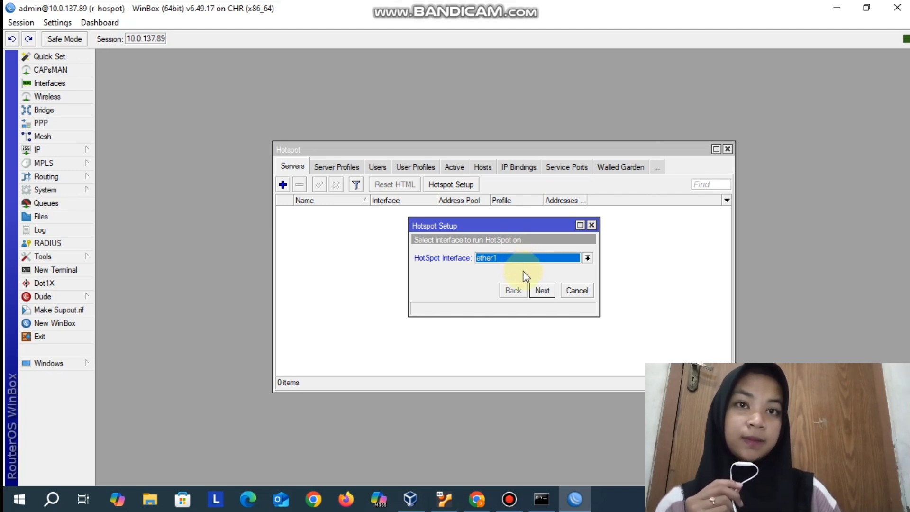
{"action": "left_click", "coordinate": [586, 257]}
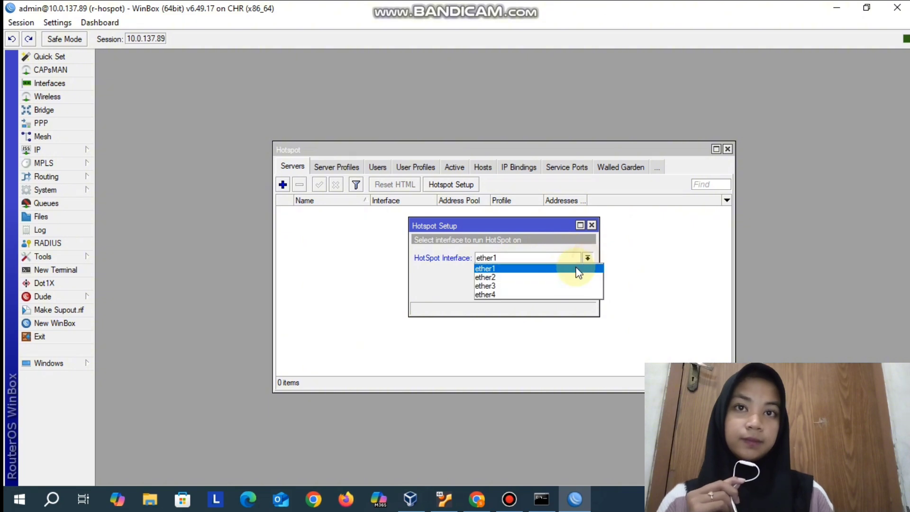
{"action": "left_click", "coordinate": [567, 275]}
{"action": "left_click", "coordinate": [544, 290]}
- Accept 10.5.50.1/24 as the hotspot's local address with Masquerade Network enabled, and 10.5.50.2-10.5.50.254 as its address pool
{"action": "left_click", "coordinate": [544, 290]}
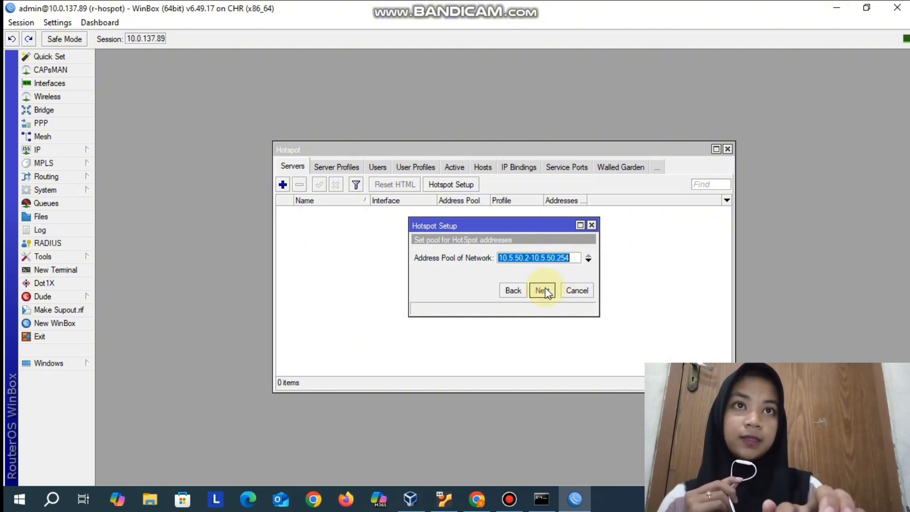
{"action": "left_click", "coordinate": [517, 291]}
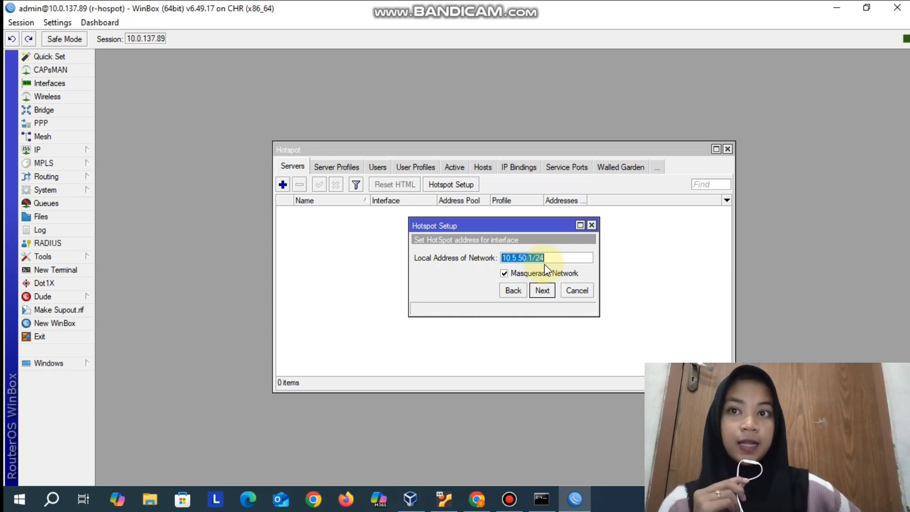
{"action": "left_click", "coordinate": [519, 275]}
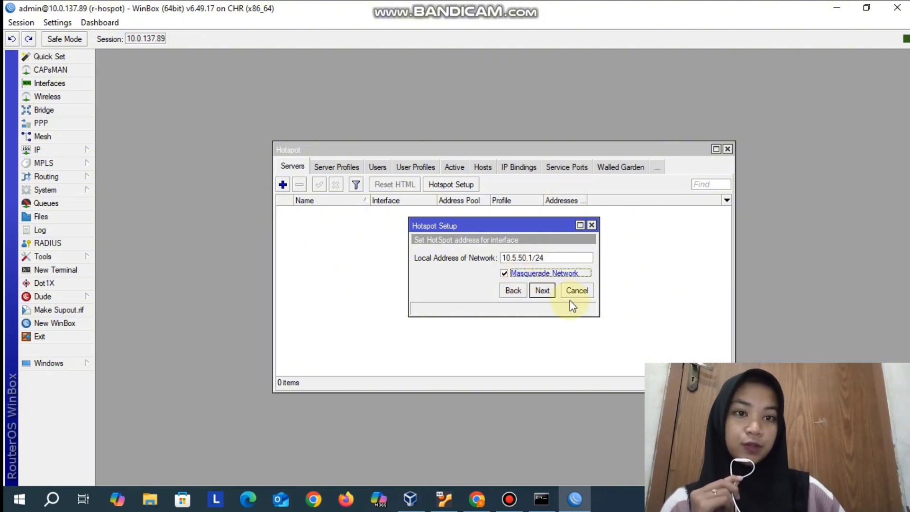
{"action": "left_click", "coordinate": [544, 290]}
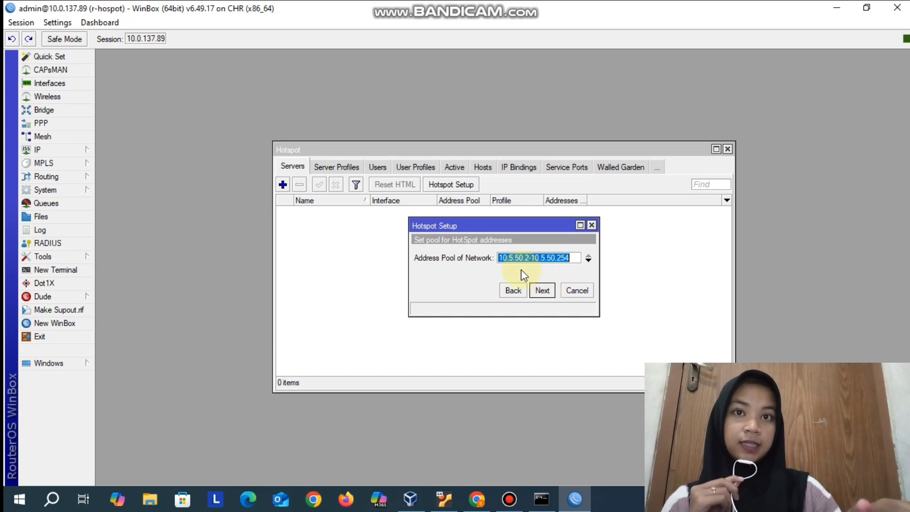
{"action": "left_click", "coordinate": [543, 291]}
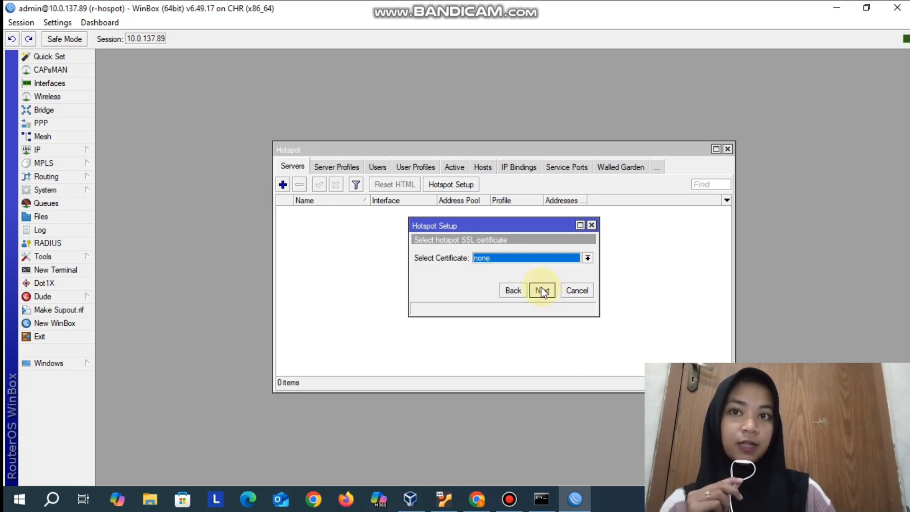
- Choose none as the hotspot's SSL certificate and accept 0.0.0.0 as the SMTP server address
{"action": "left_click", "coordinate": [494, 259]}
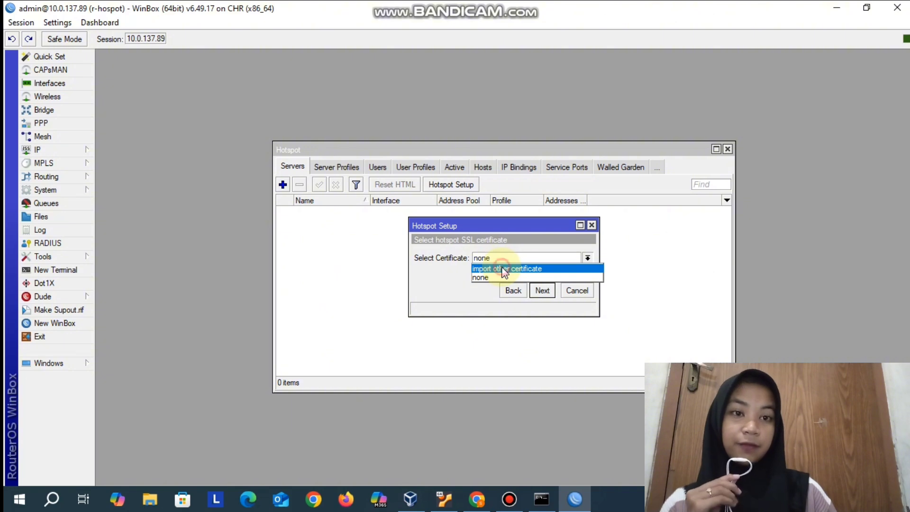
{"action": "left_click", "coordinate": [504, 269]}
{"action": "left_click", "coordinate": [515, 259]}
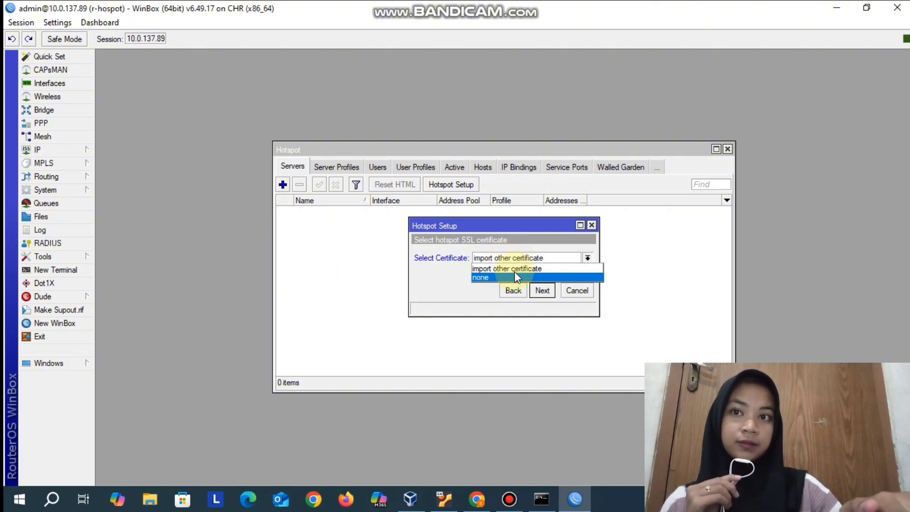
{"action": "left_click", "coordinate": [514, 272]}
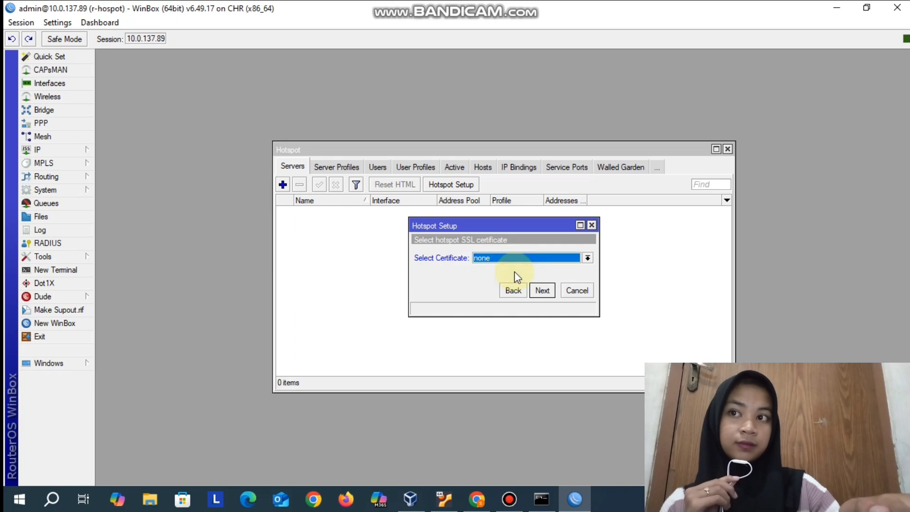
{"action": "left_click", "coordinate": [539, 290]}
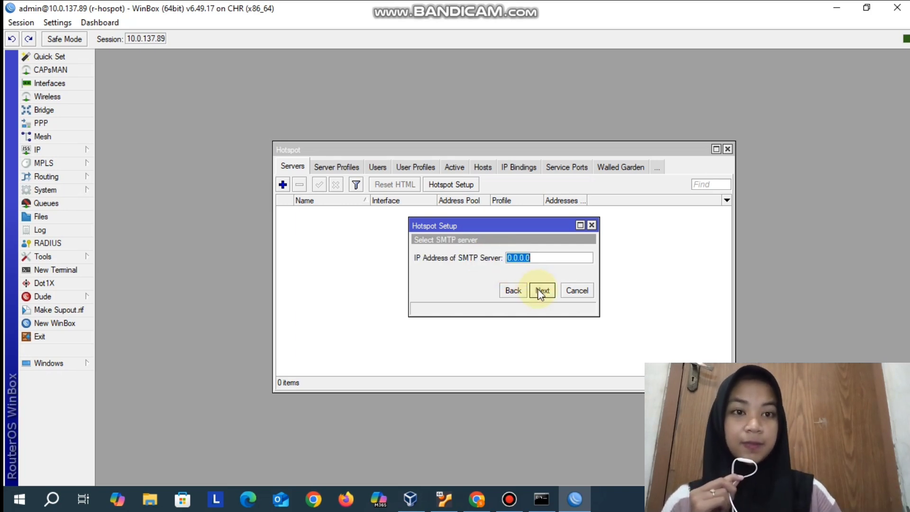
{"action": "left_click", "coordinate": [539, 290]}
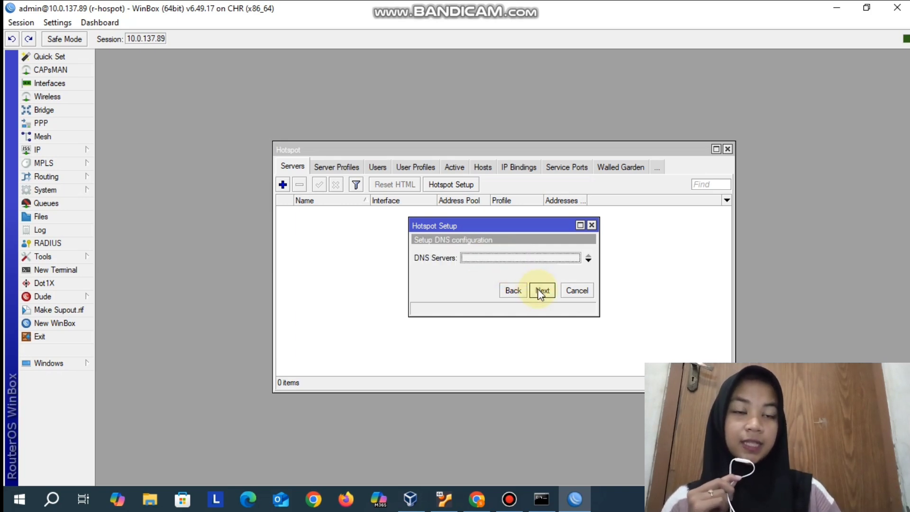
- Set the hotspot's DNS servers to 8.8.8.8 and 8.8.4.4 and continue the setup
{"action": "left_click", "coordinate": [513, 259]}
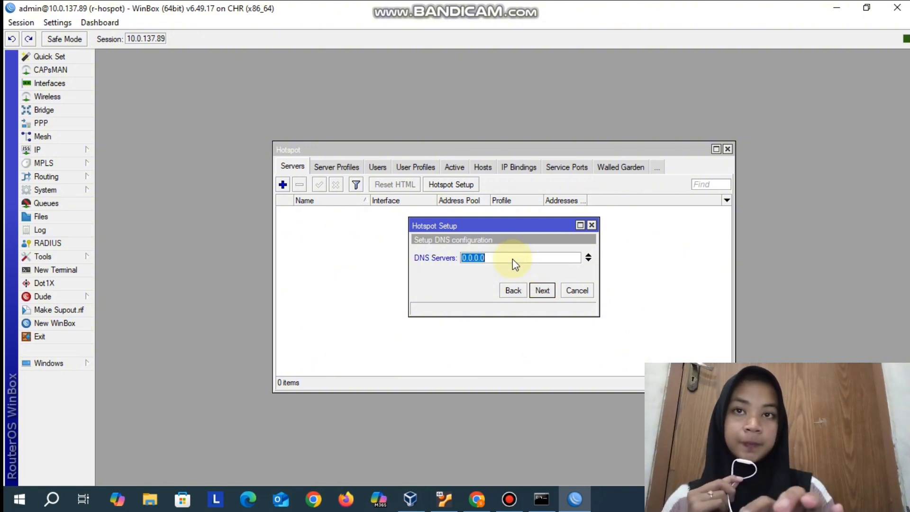
{"action": "type", "text": "8.8.888"}
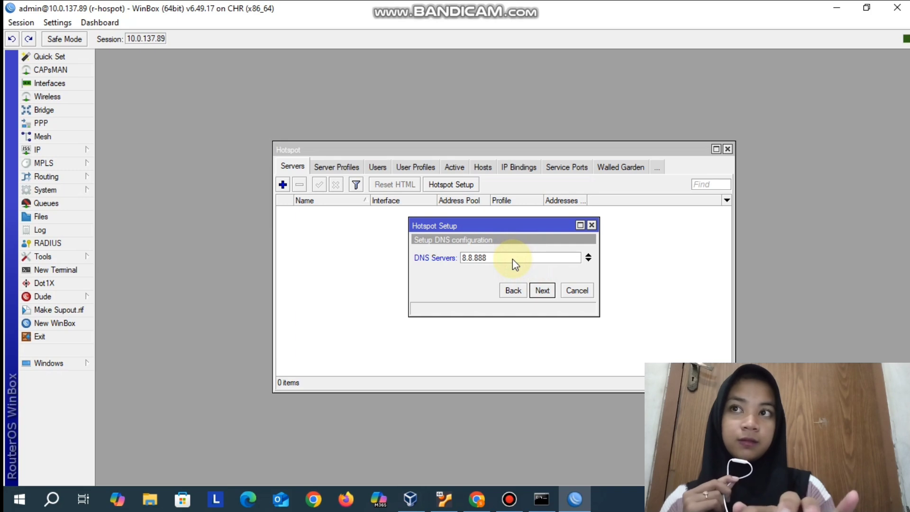
{"action": "key", "text": "BackSpace"}
{"action": "key", "text": "BackSpace"}
{"action": "type", "text": ".8"}
{"action": "left_click", "coordinate": [590, 261]}
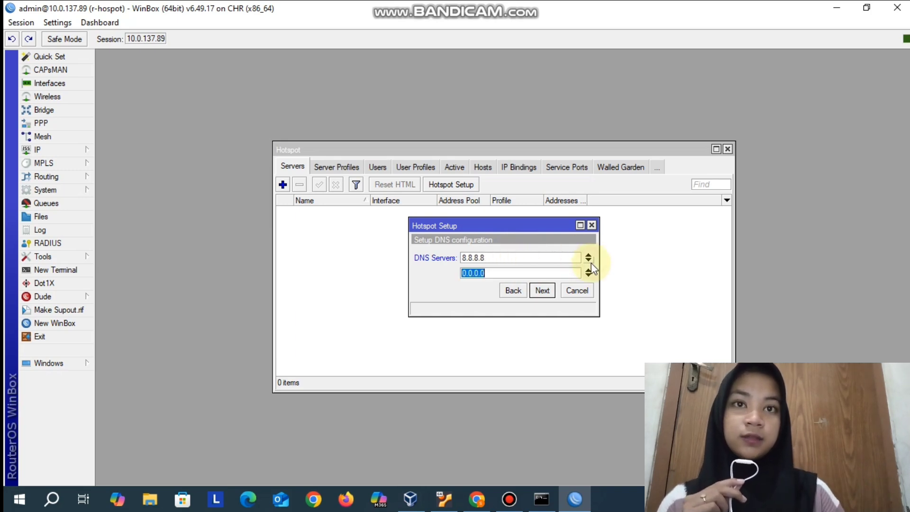
{"action": "type", "text": "8"}
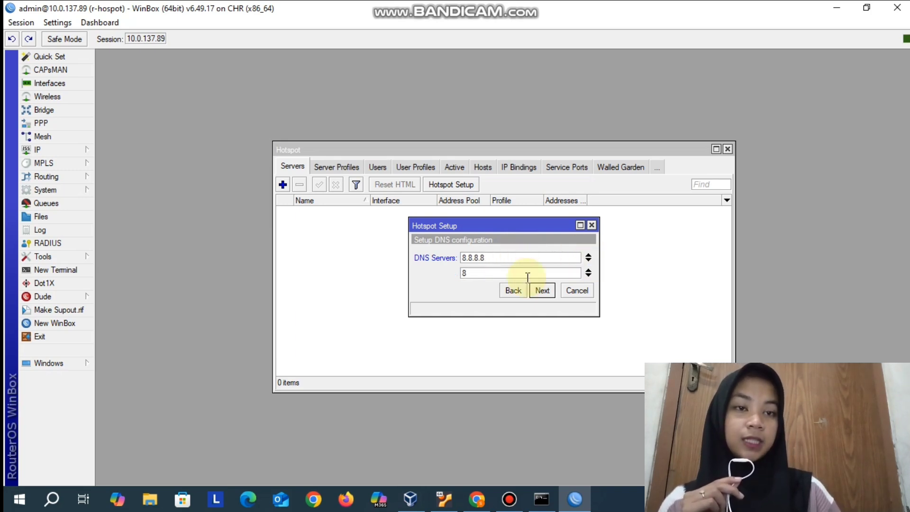
{"action": "type", "text": ".8.4"}
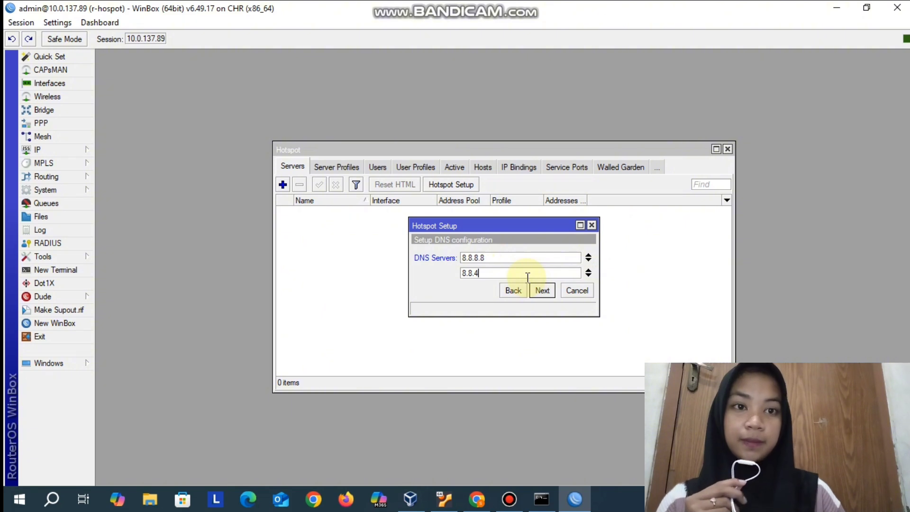
{"action": "type", "text": ".4"}
{"action": "left_click", "coordinate": [542, 290]}
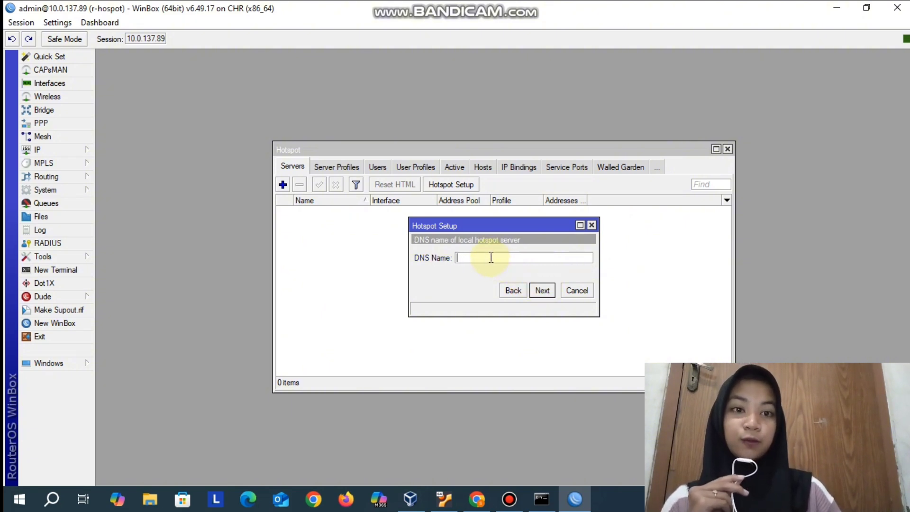
- Set the hotspot's DNS name to "hospot-" followed by the owner's first name and ".co.id", and continue the setup
{"action": "type", "text": "hospot"}
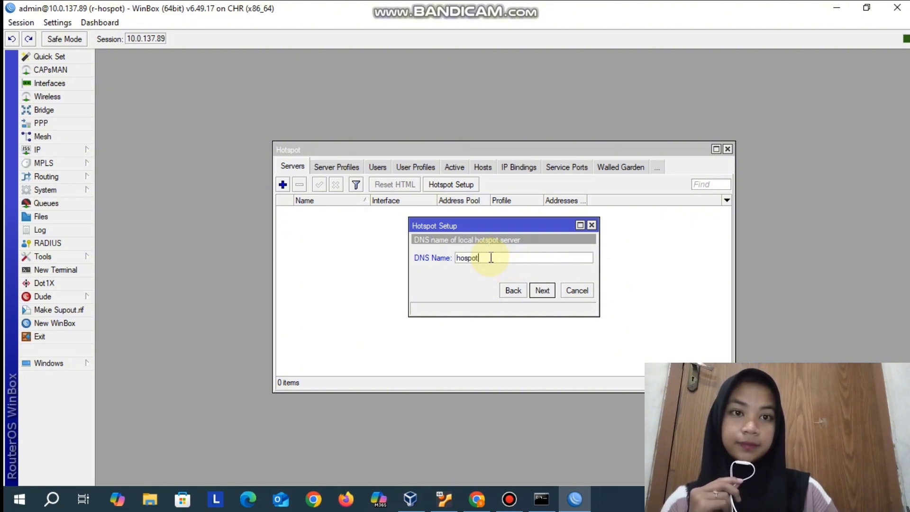
{"action": "type", "text": "mdn"}
{"action": "key", "text": "BackSpace"}
{"action": "key", "text": "BackSpace"}
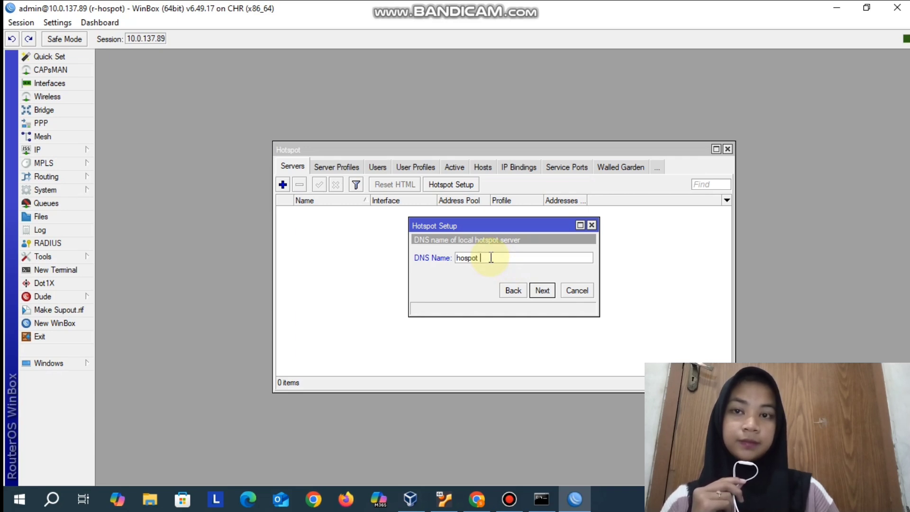
{"action": "left_click", "coordinate": [541, 289]}
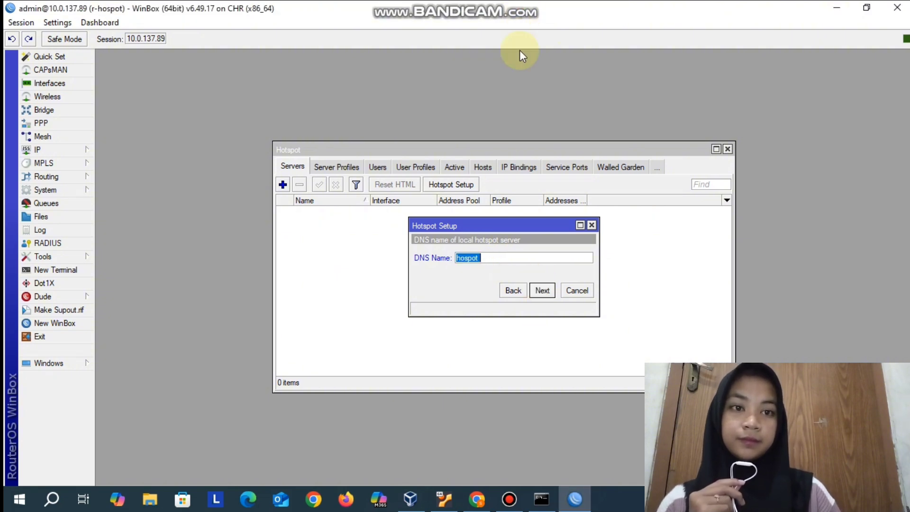
{"action": "left_click", "coordinate": [488, 258]}
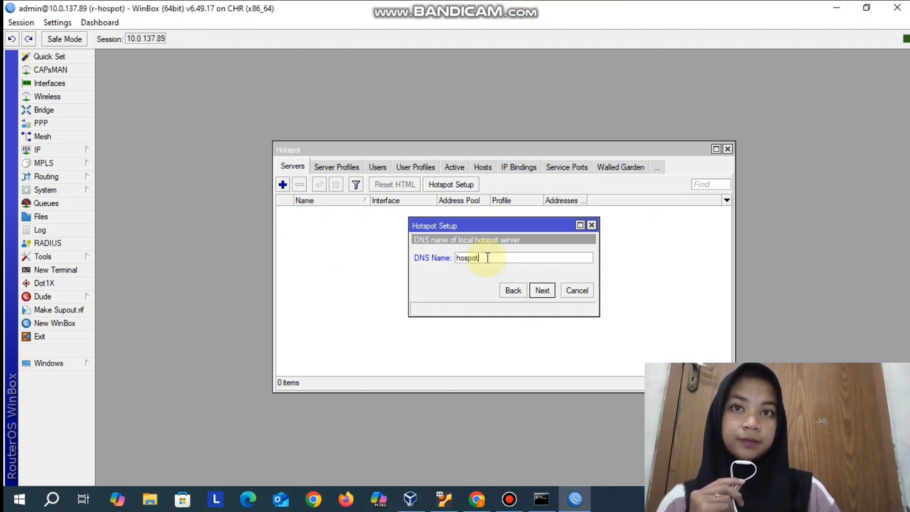
{"action": "type", "text": "-shifa"}
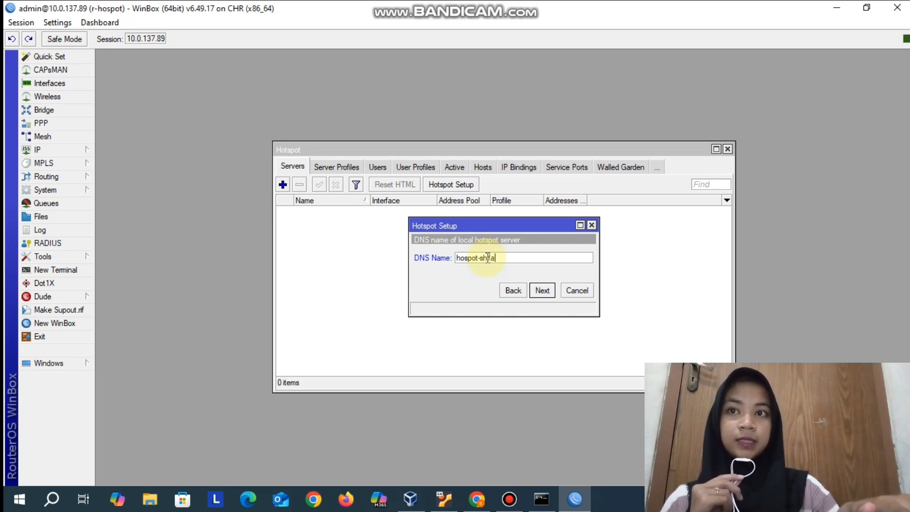
{"action": "type", "text": "."}
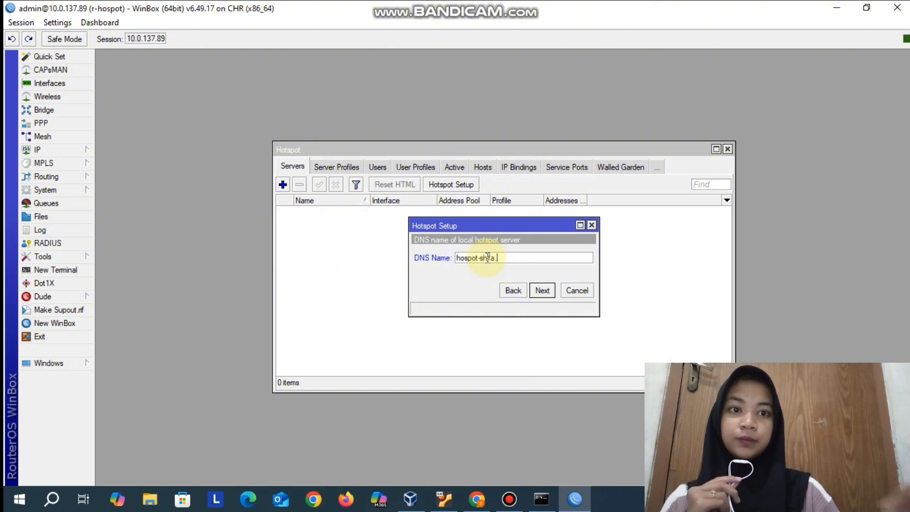
{"action": "type", "text": "co.id"}
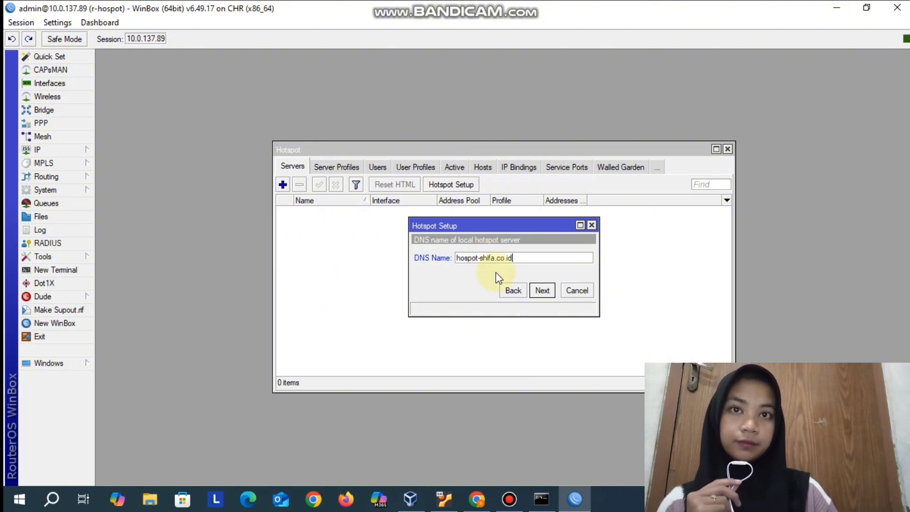
{"action": "left_click", "coordinate": [542, 291]}
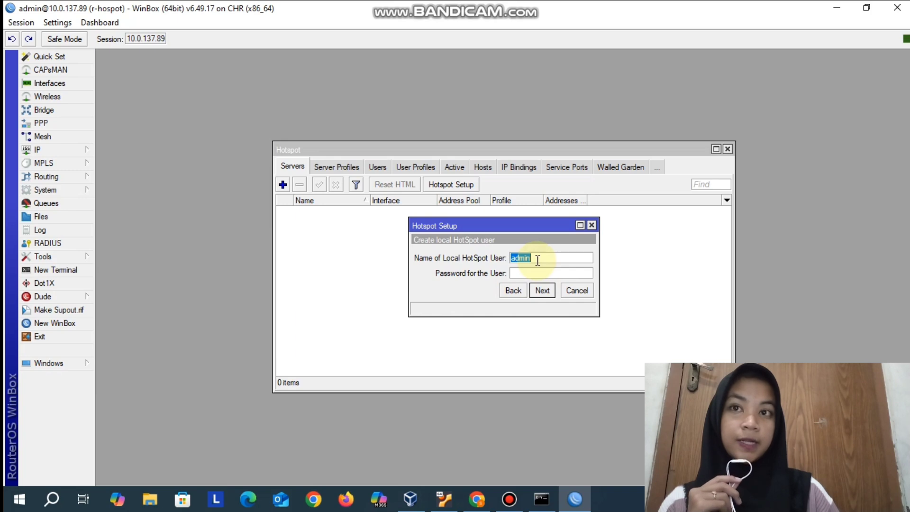
- Enter the local HotSpot user's name and password and complete the hotspot setup
{"action": "type", "text": "shifa"}
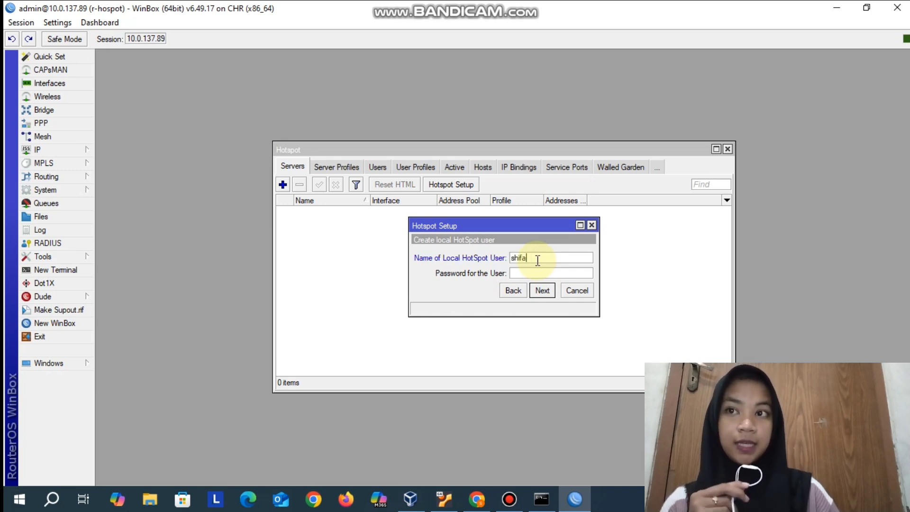
{"action": "left_click", "coordinate": [525, 273]}
{"action": "type", "text": "1234"}
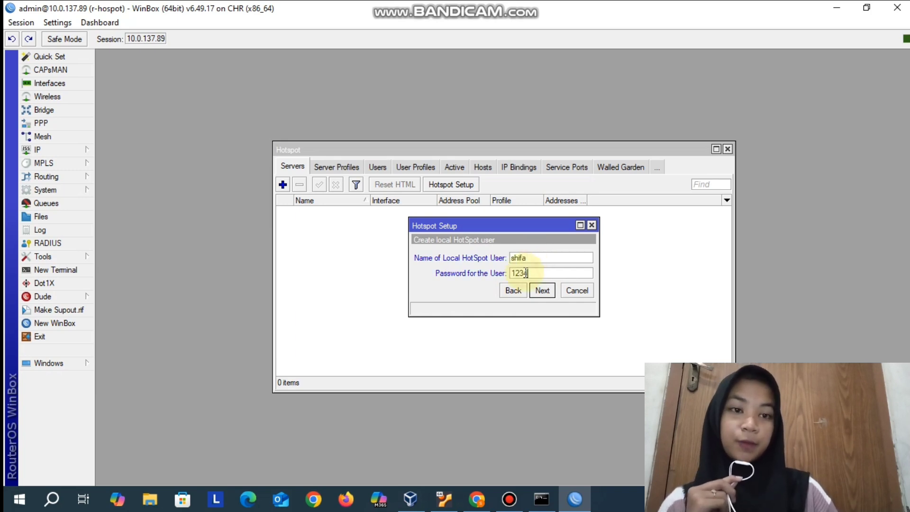
{"action": "left_click", "coordinate": [516, 6]}
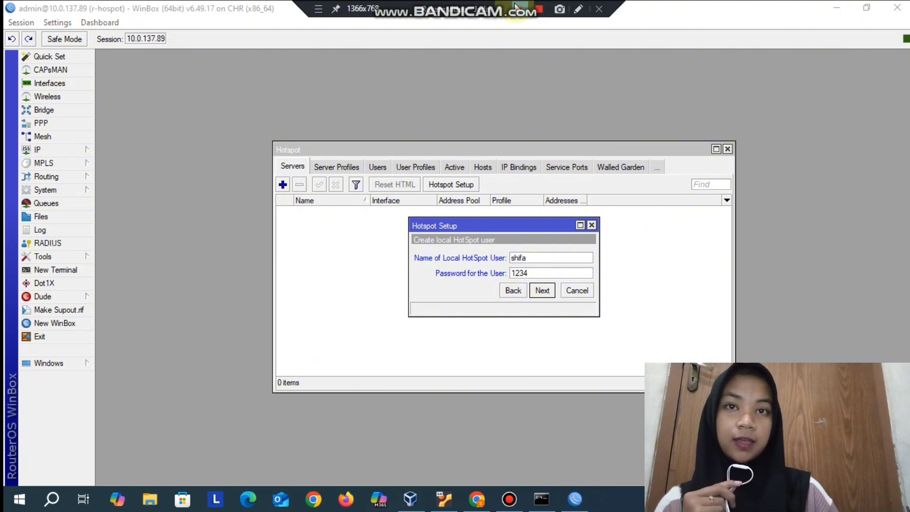
{"action": "left_click", "coordinate": [542, 291]}
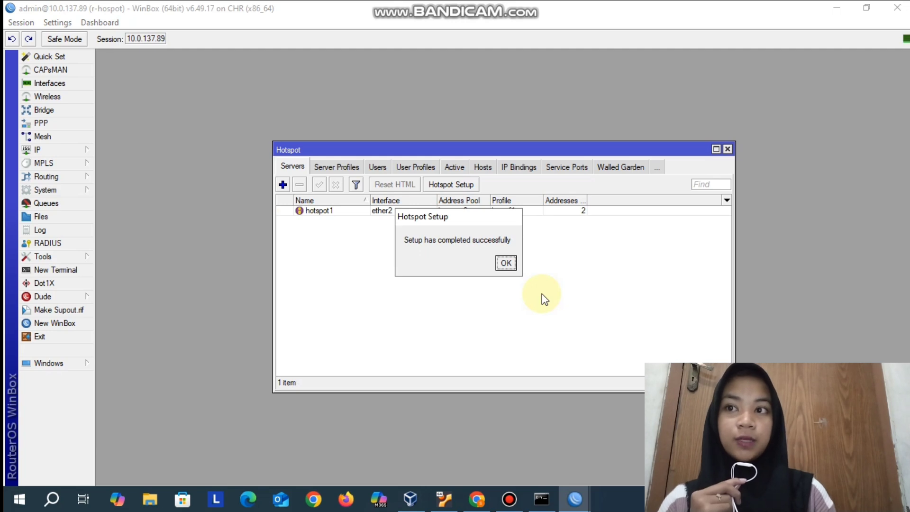
{"action": "left_click", "coordinate": [508, 262]}
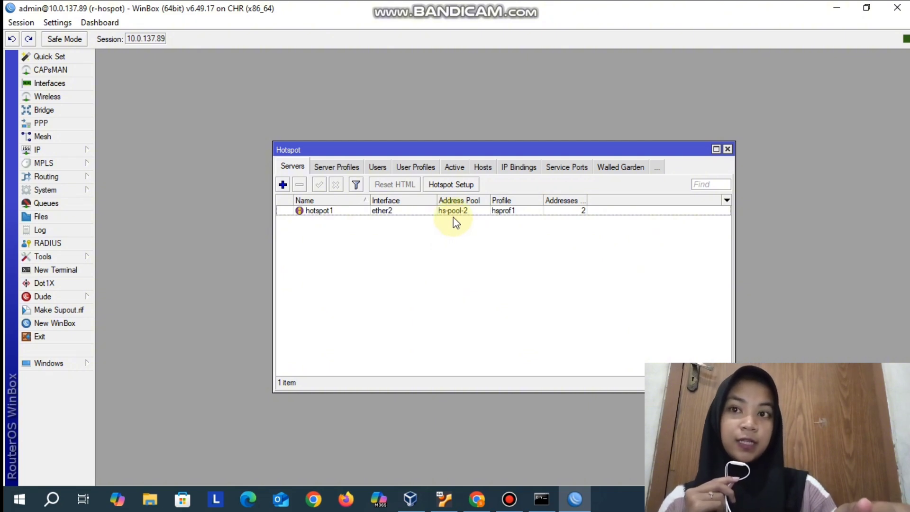
- Switch to the PNETLab topology in Chrome and open the Linux Desk node's desktop console
{"action": "left_click", "coordinate": [482, 496]}
{"action": "left_click", "coordinate": [446, 404]}
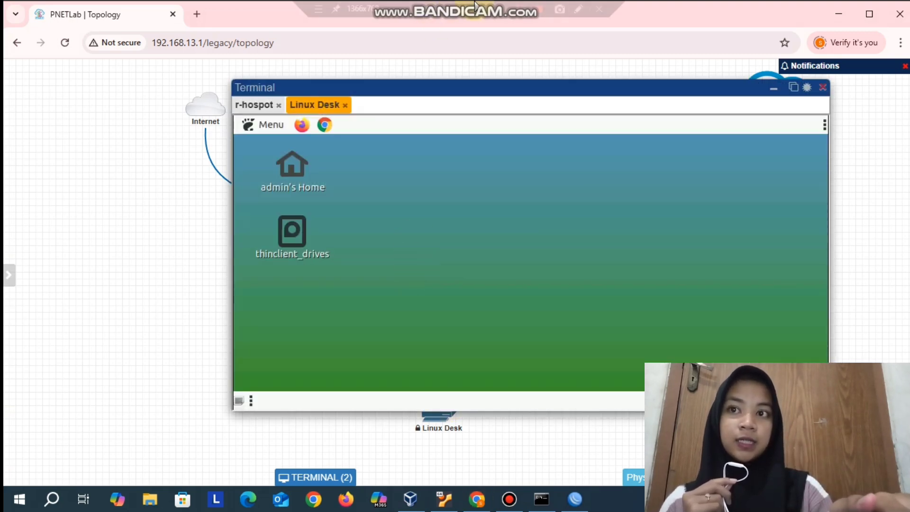
{"action": "left_click", "coordinate": [774, 89]}
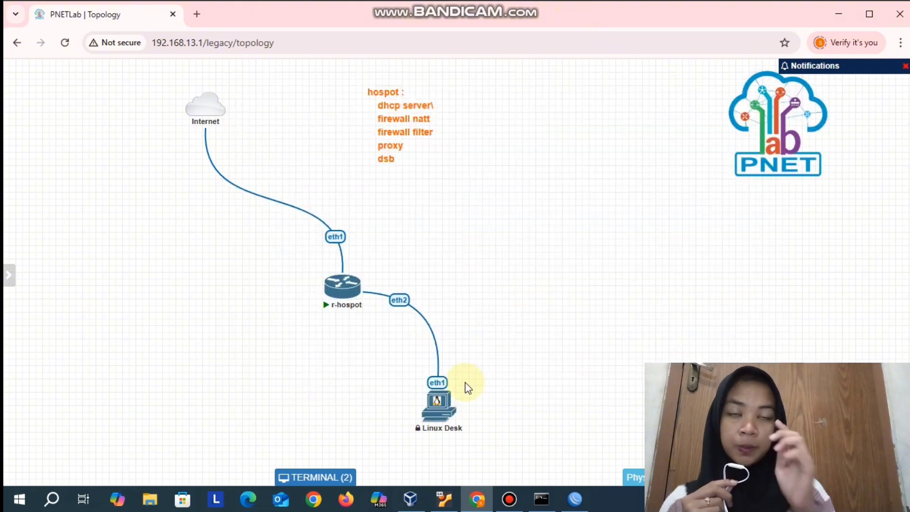
{"action": "left_click", "coordinate": [442, 403]}
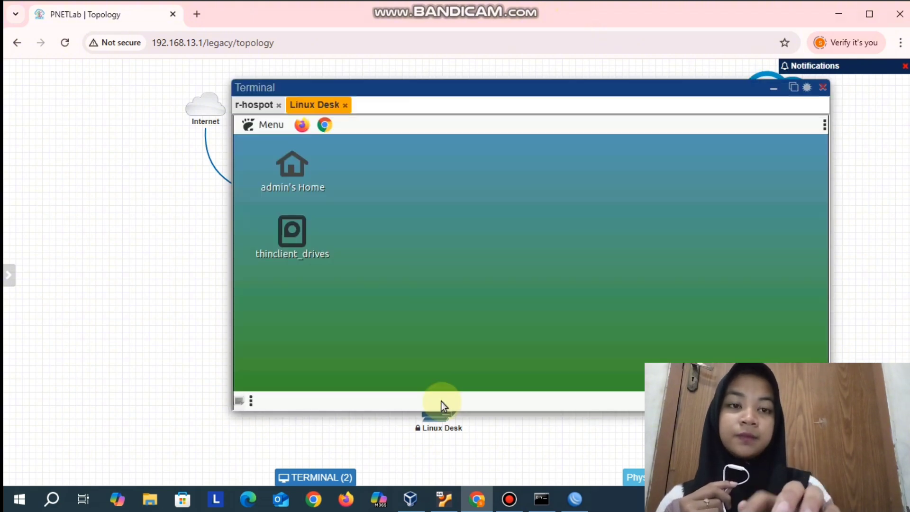
- Open a terminal on the Linux Desk desktop and list its network interfaces with "ip a"
{"action": "left_click", "coordinate": [251, 125]}
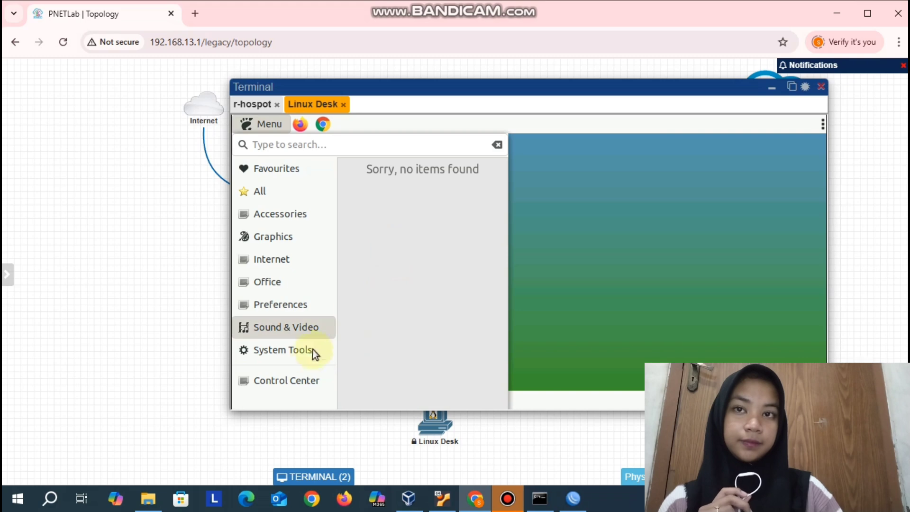
{"action": "mouse_move", "coordinate": [308, 354]}
{"action": "left_click", "coordinate": [400, 252]}
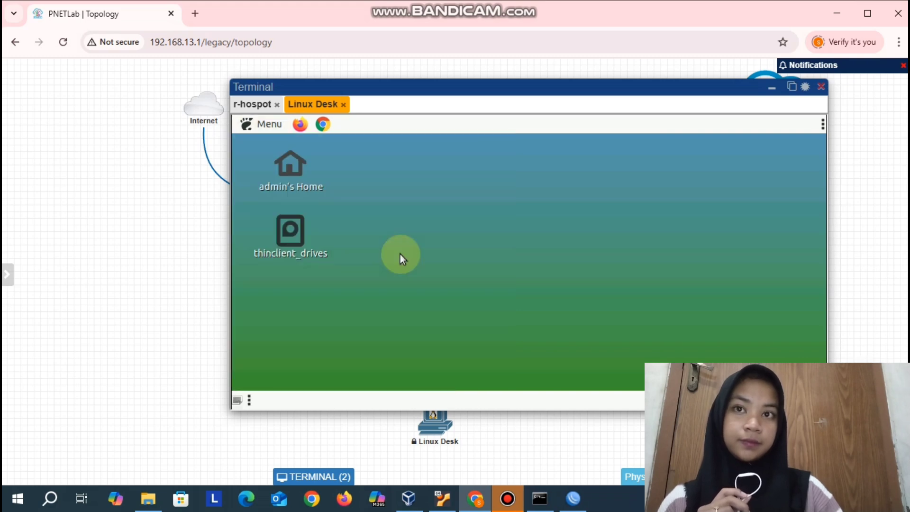
{"action": "type", "text": "ip "}
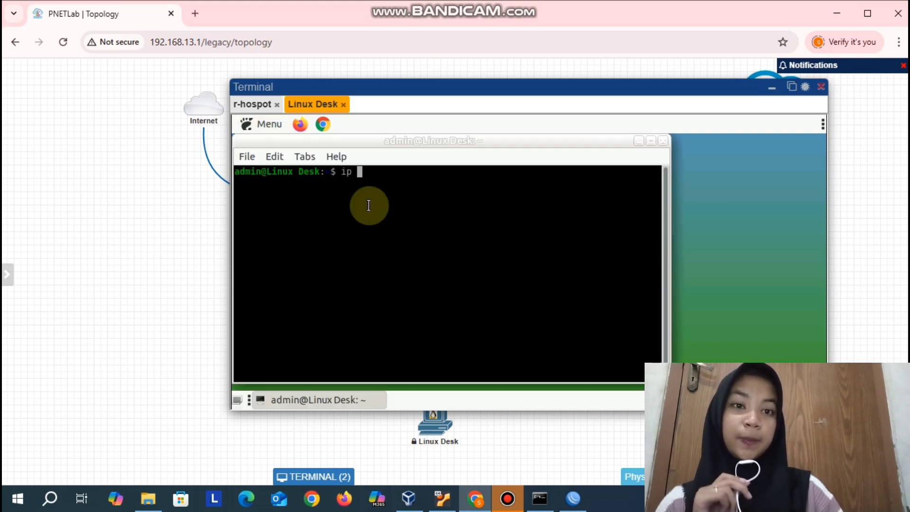
{"action": "type", "text": "a"}
{"action": "key", "text": "Return"}
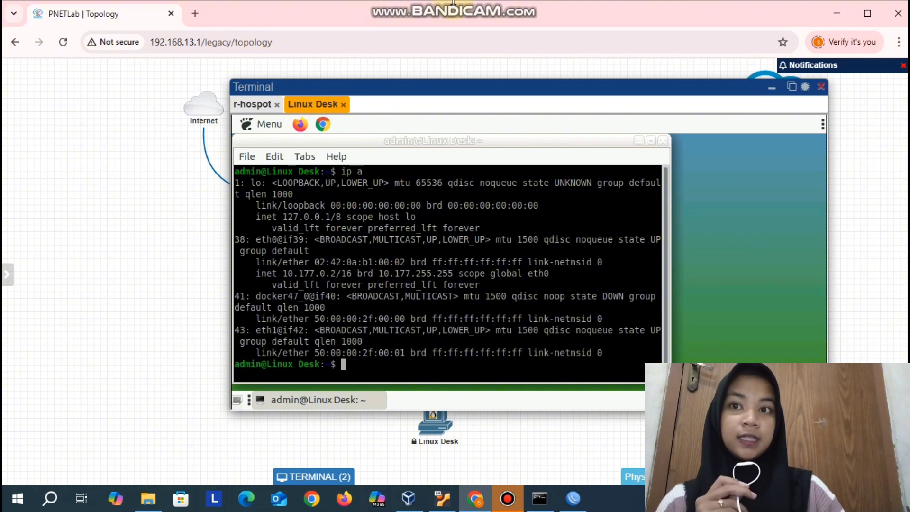
- Clear the terminal and run "ip a" again to recheck the address of eth1
{"action": "key", "text": "ctrl+l"}
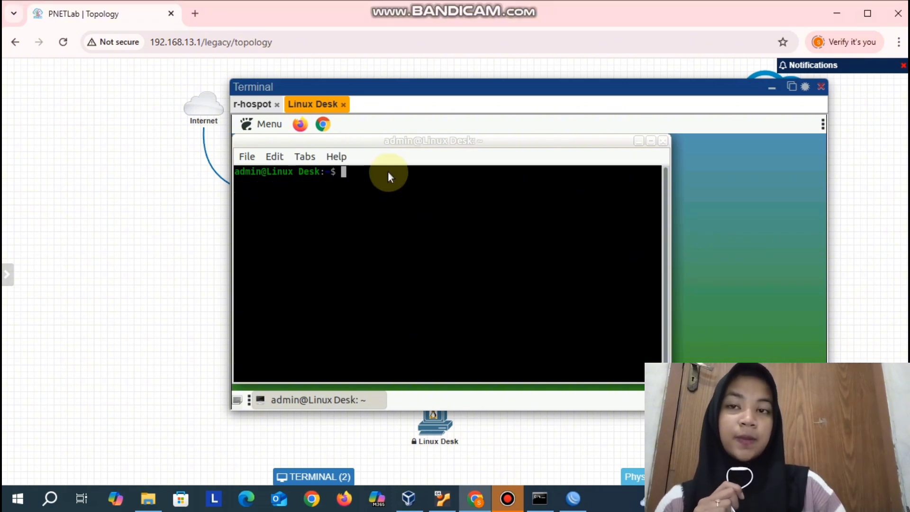
{"action": "type", "text": "ip a"}
{"action": "key", "text": "Return"}
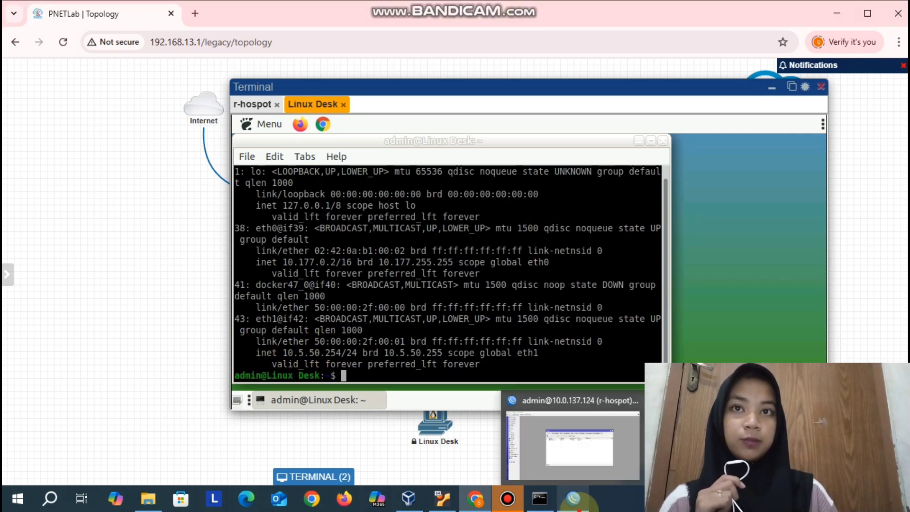
- Switch to WinBox and open the router's IP address list to check the hotspot network on ether2
{"action": "left_click", "coordinate": [575, 501]}
{"action": "left_click", "coordinate": [85, 149]}
{"action": "left_click", "coordinate": [116, 169]}
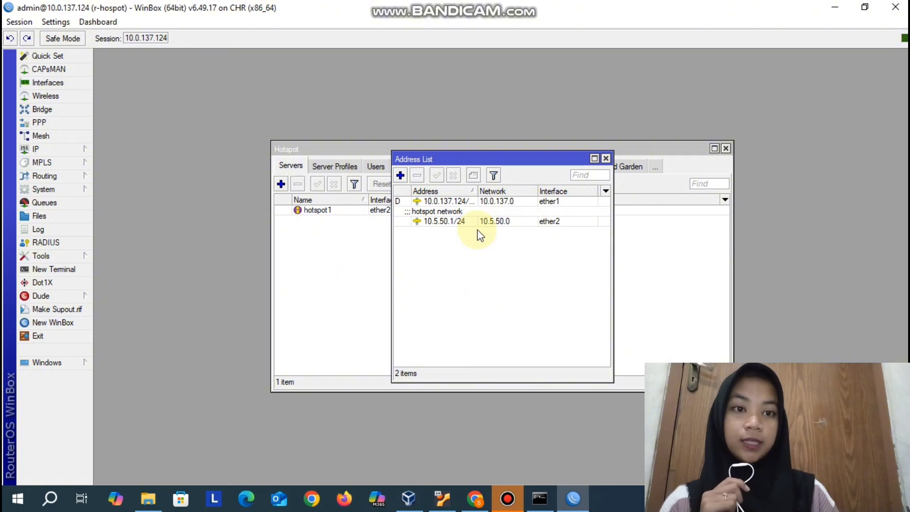
- Switch back to the PNETLab topology, launch Google Chrome on the Linux Desk, and go to mikrotik.co.id
{"action": "left_click", "coordinate": [477, 497]}
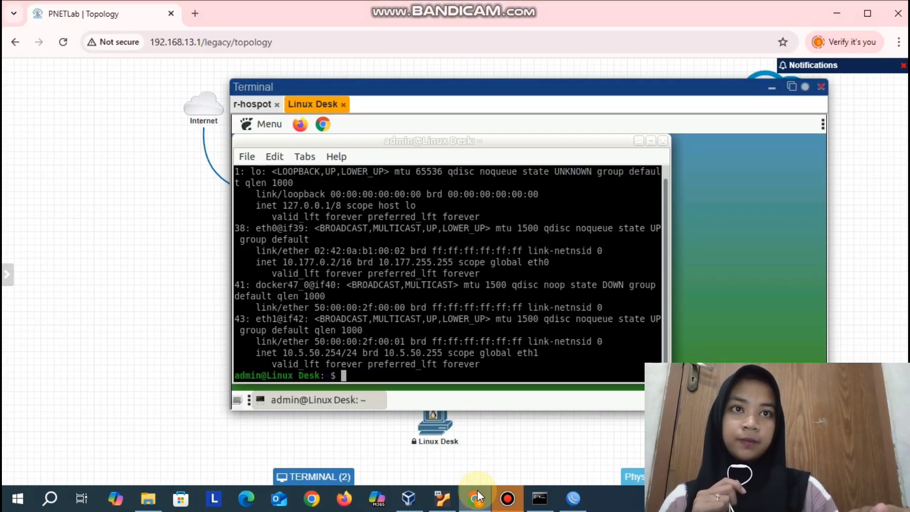
{"action": "left_click", "coordinate": [323, 125]}
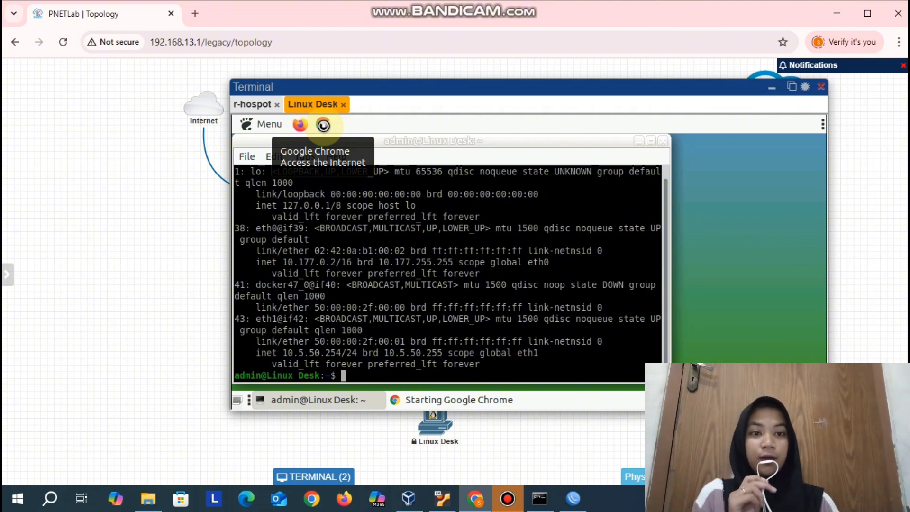
{"action": "left_click", "coordinate": [323, 126]}
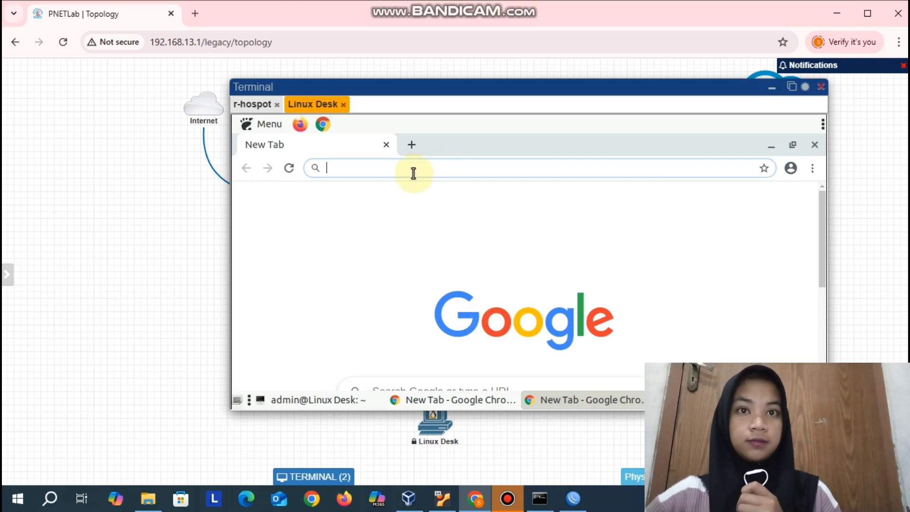
{"action": "type", "text": "mi"}
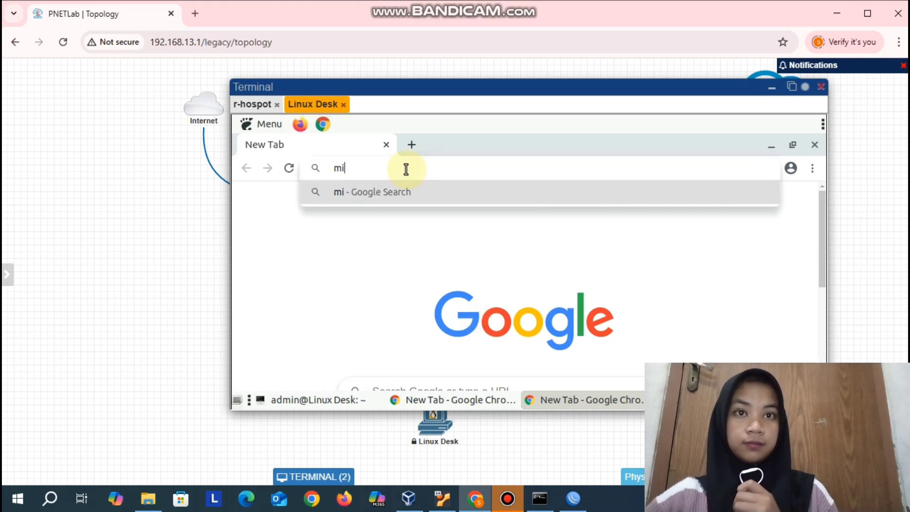
{"action": "type", "text": "krotik"}
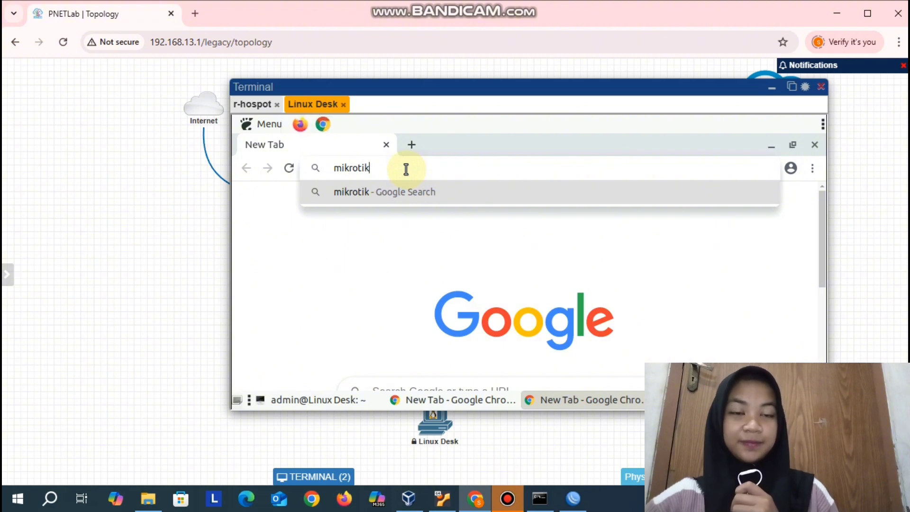
{"action": "type", "text": "."}
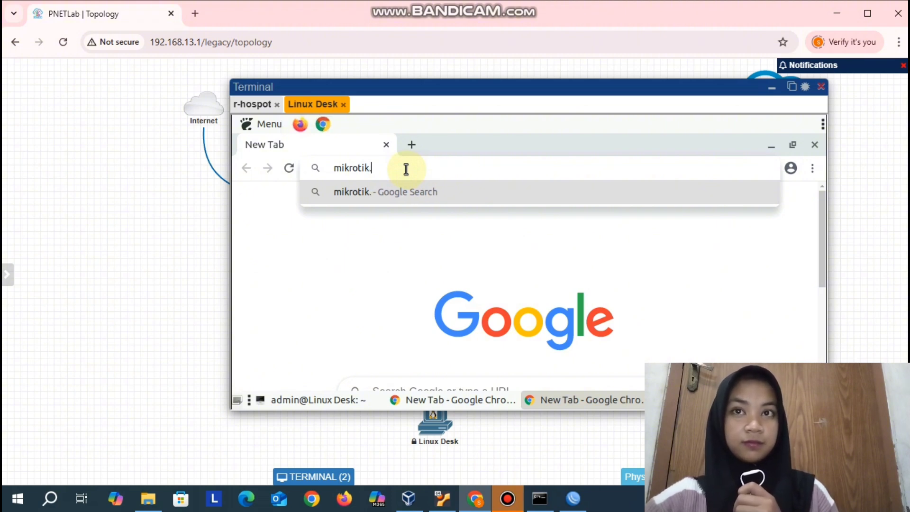
{"action": "type", "text": "c"}
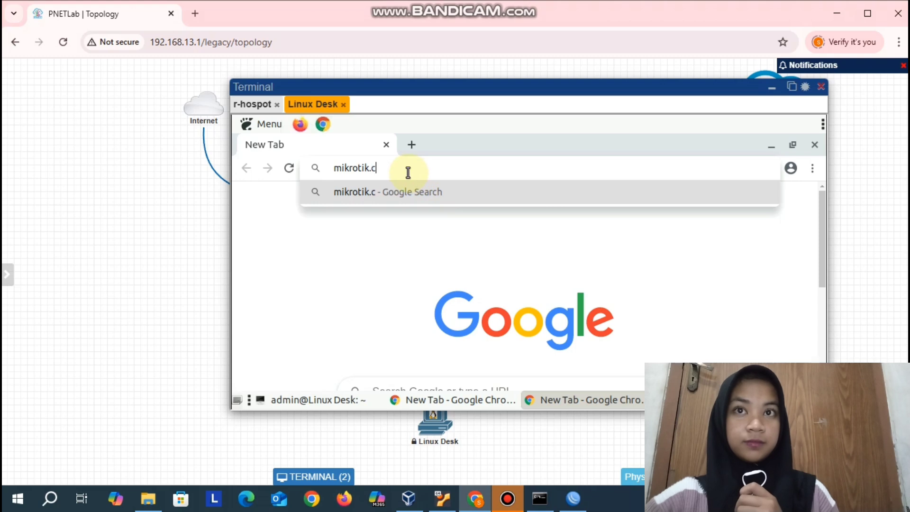
{"action": "type", "text": "o.id"}
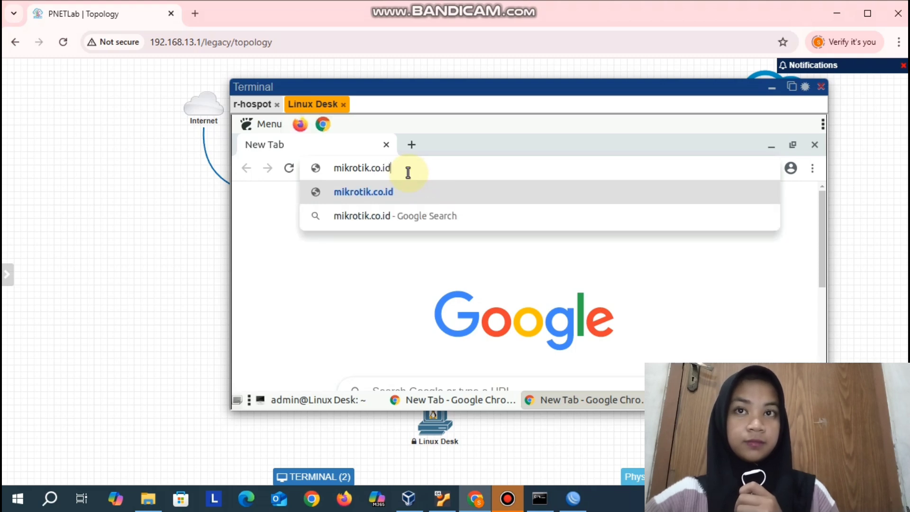
{"action": "key", "text": "Return"}
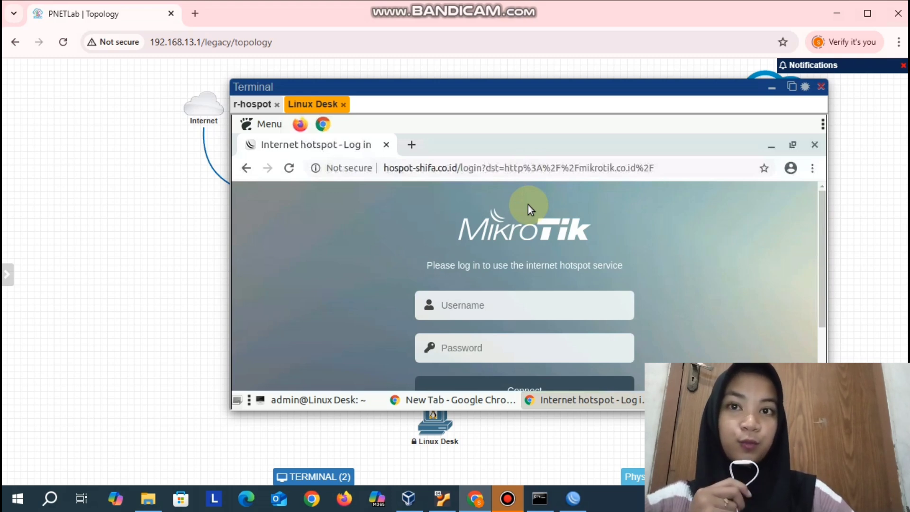
- Log in on the MikroTik hotspot page with the local hotspot user's name and password
{"action": "left_click", "coordinate": [514, 301]}
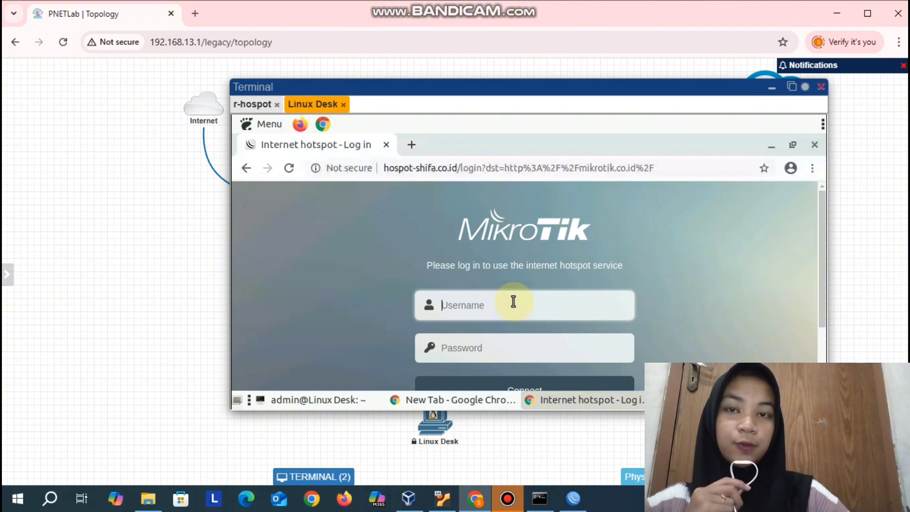
{"action": "type", "text": "shifa"}
{"action": "left_click", "coordinate": [482, 345]}
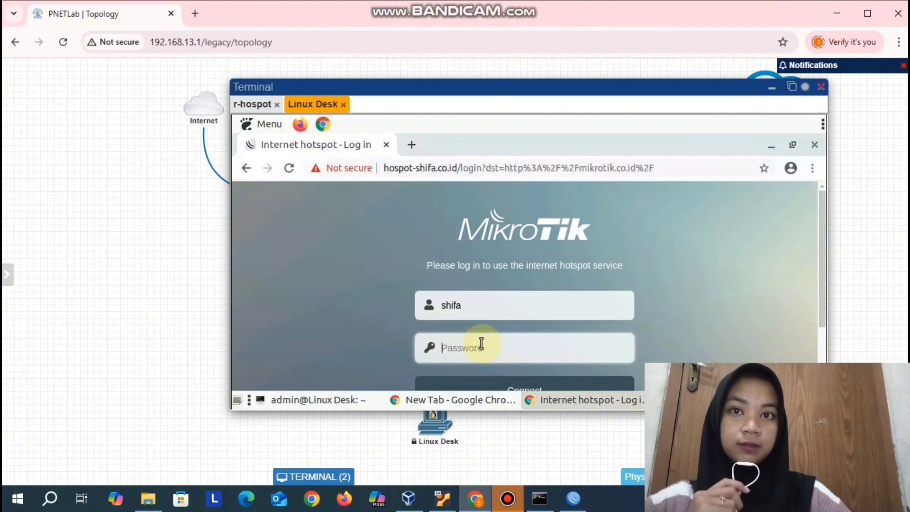
{"action": "type", "text": "••••"}
{"action": "scroll", "coordinate": [659, 326], "scroll_direction": "down", "scroll_amount": 3}
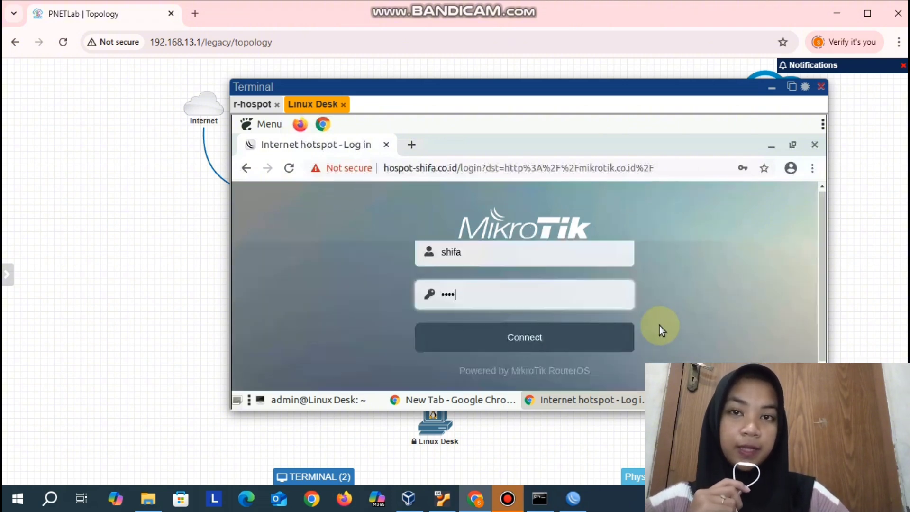
{"action": "left_click", "coordinate": [584, 308]}
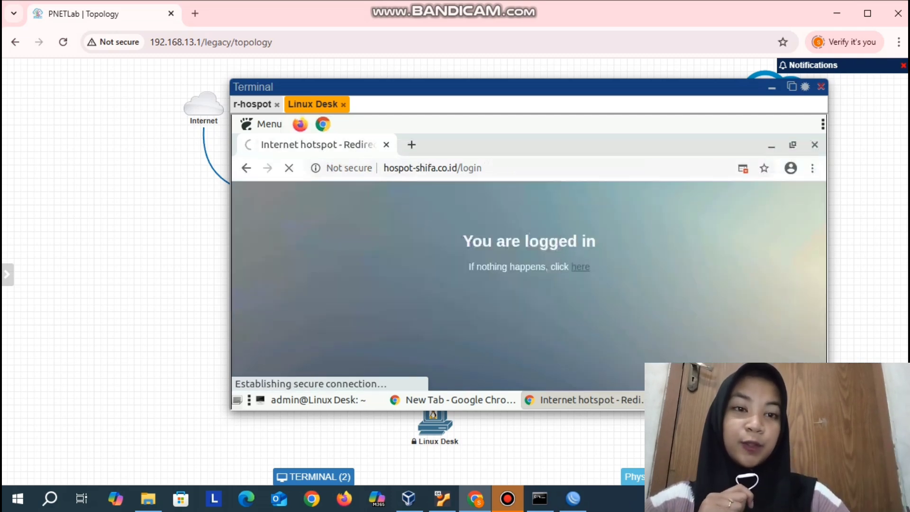
- Ping 8.8.8.8 from the Linux Desk terminal, stop it, then repeat and stop the same ping
{"action": "left_click", "coordinate": [318, 400]}
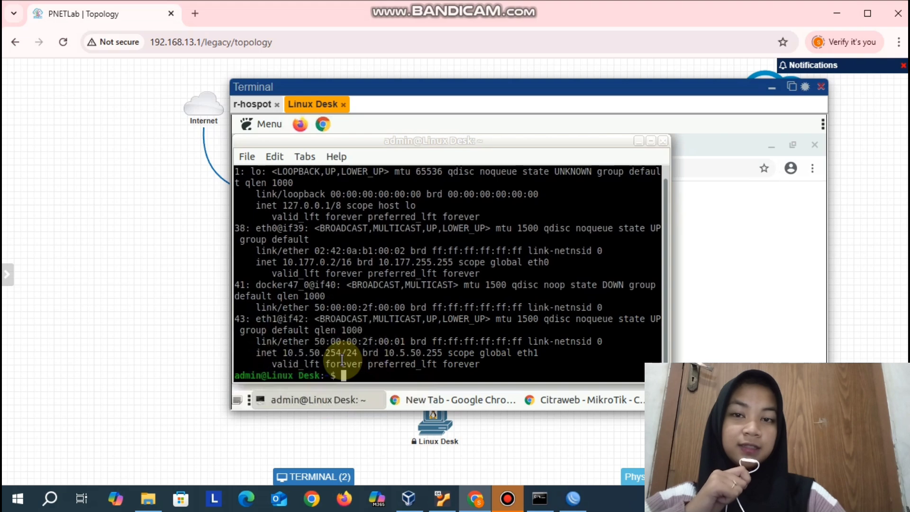
{"action": "type", "text": "p"}
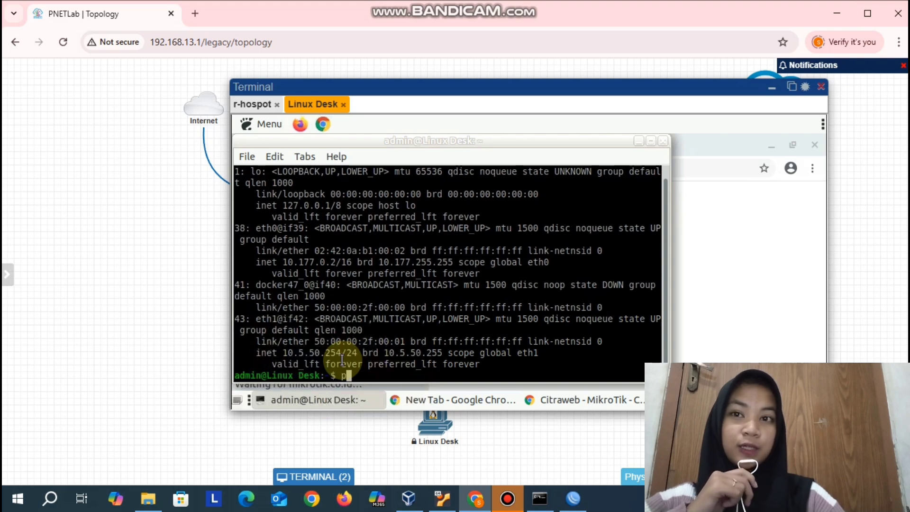
{"action": "type", "text": "ing 8.8.8.8"}
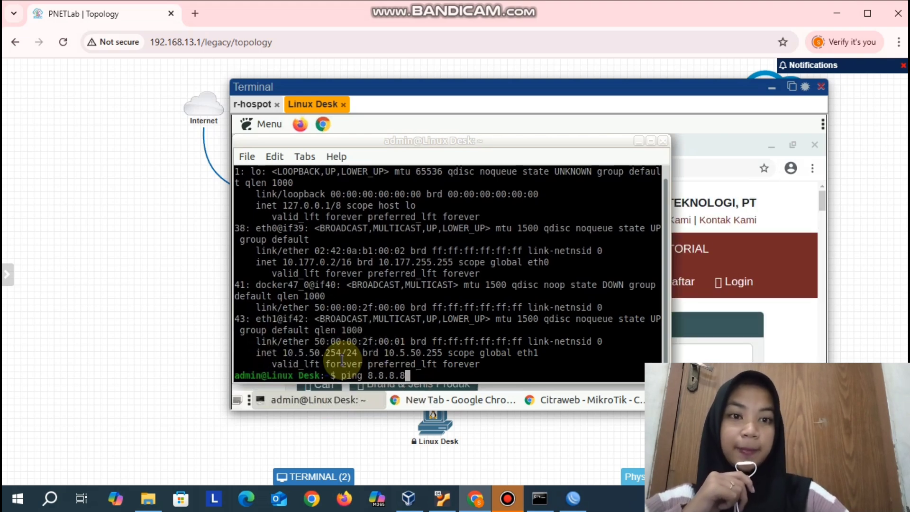
{"action": "key", "text": "Return"}
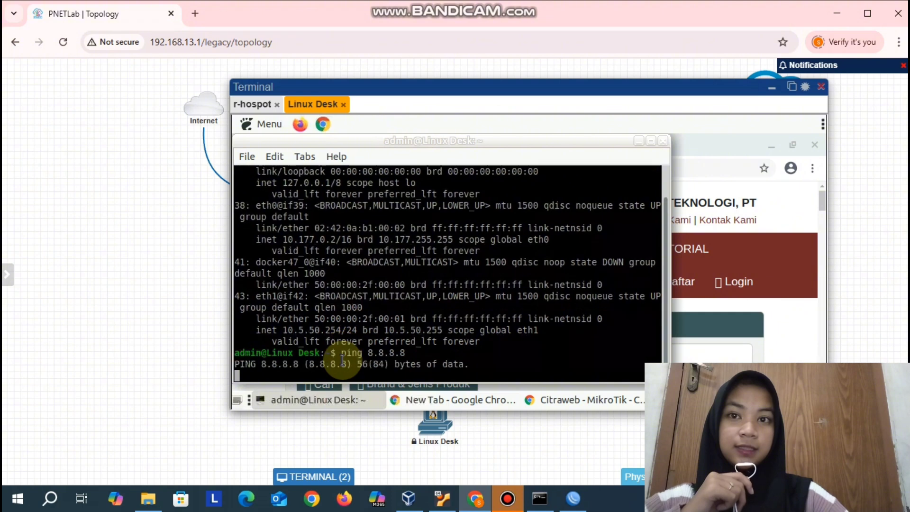
{"action": "key", "text": "ctrl+c"}
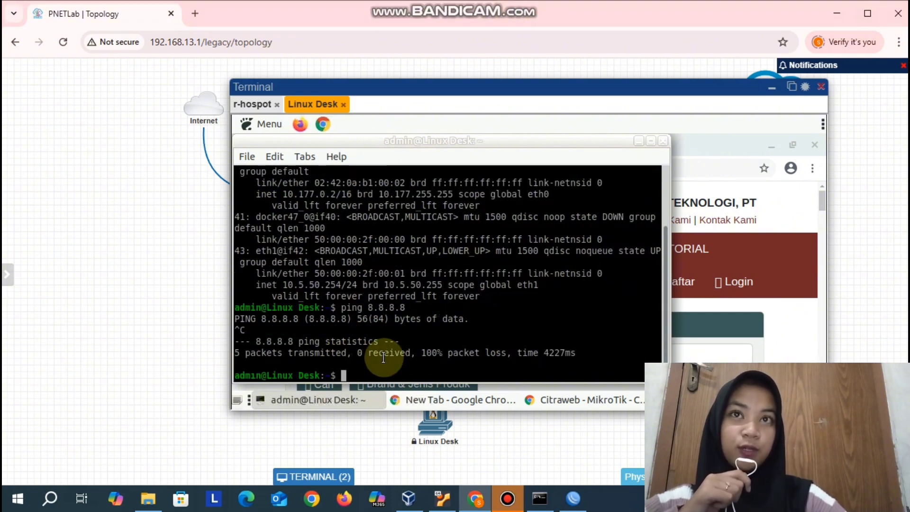
{"action": "key", "text": "Up"}
{"action": "key", "text": "Return"}
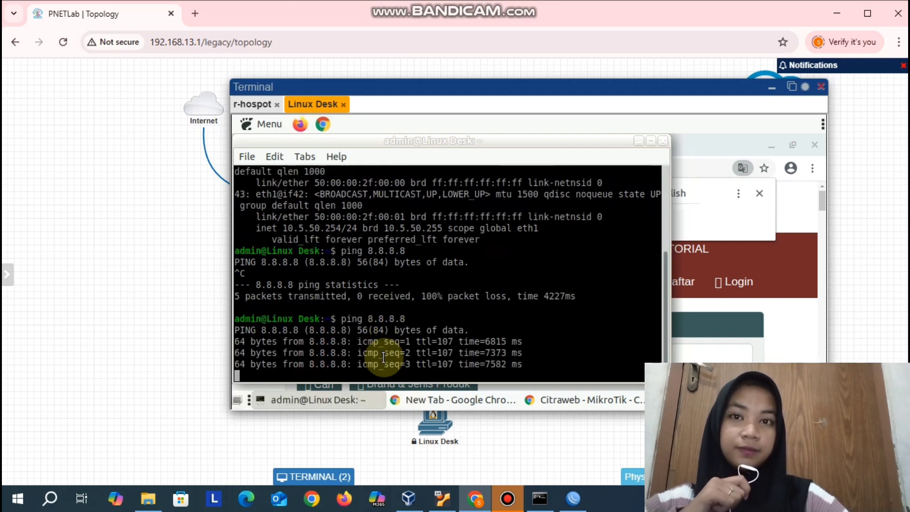
{"action": "key", "text": "ctrl+c"}
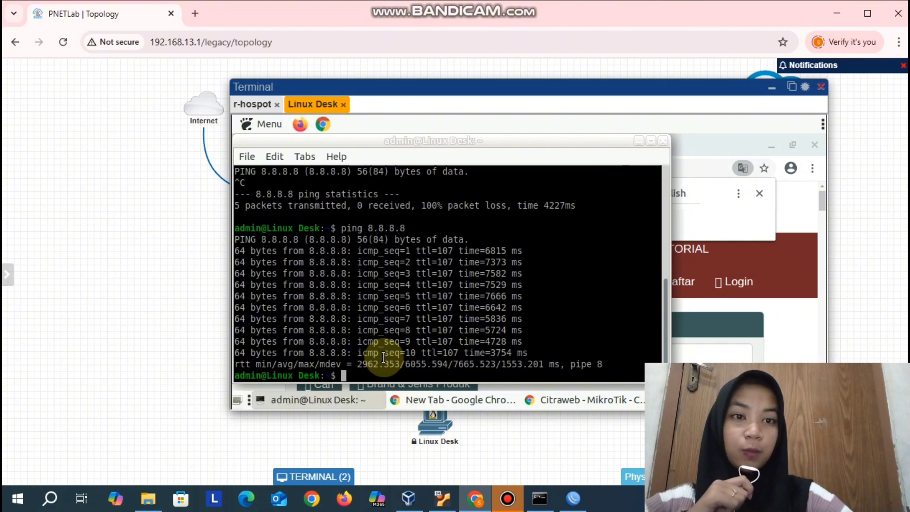
- Bring the mikrotik.co.id page in front of the terminal and dismiss the Google Translate popup
{"action": "mouse_move", "coordinate": [492, 6]}
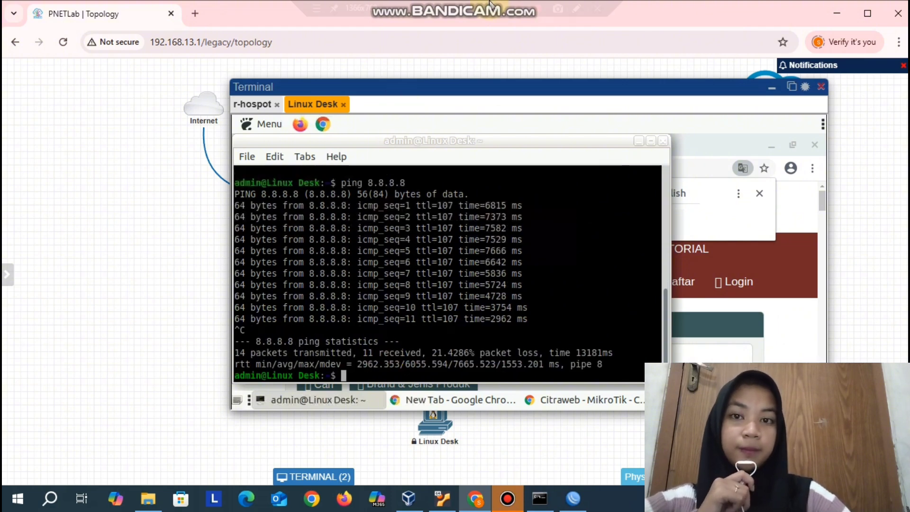
{"action": "left_click", "coordinate": [764, 293]}
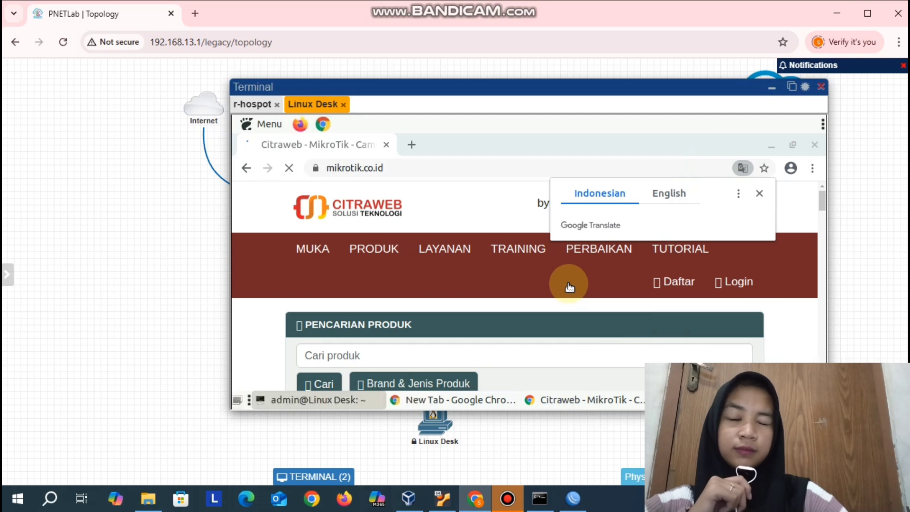
{"action": "left_click", "coordinate": [760, 193]}
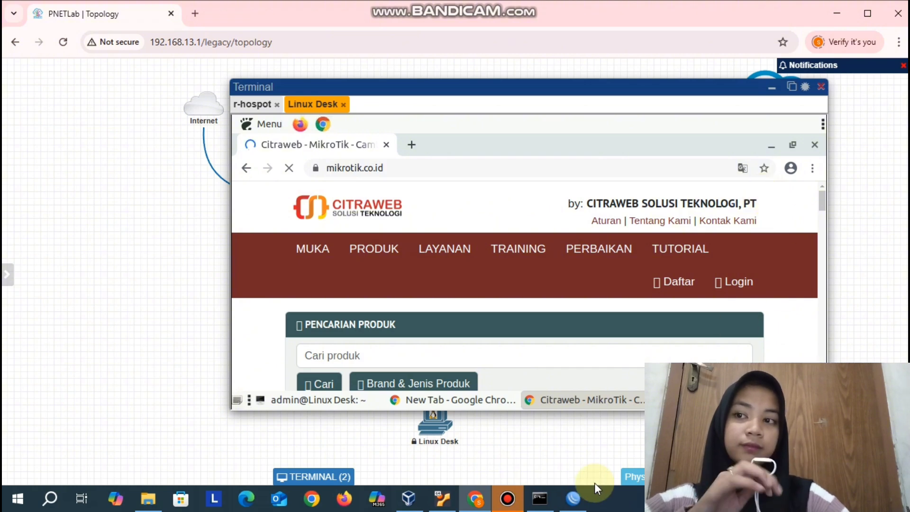
- Switch to WinBox, close the address list, and add a hotspot user named user1 with a password, server all and the default profile
{"action": "left_click", "coordinate": [573, 497]}
{"action": "left_click", "coordinate": [607, 159]}
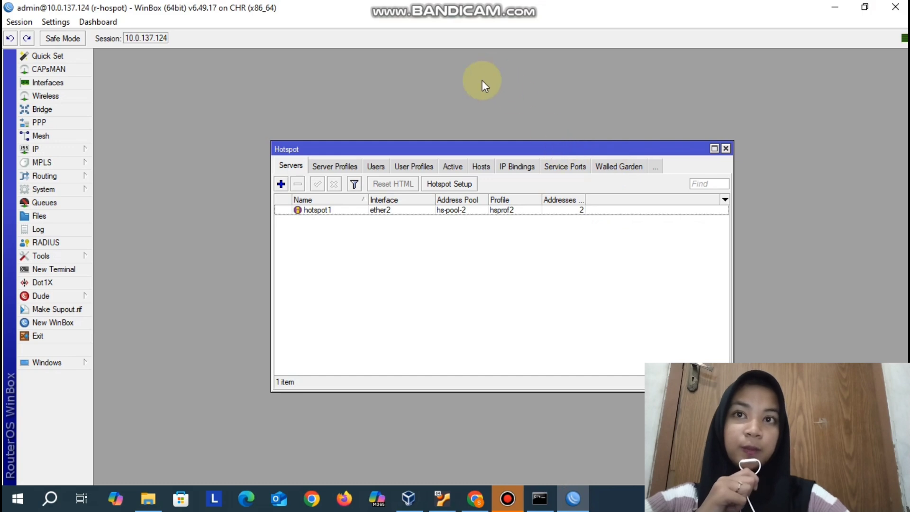
{"action": "left_click", "coordinate": [376, 167]}
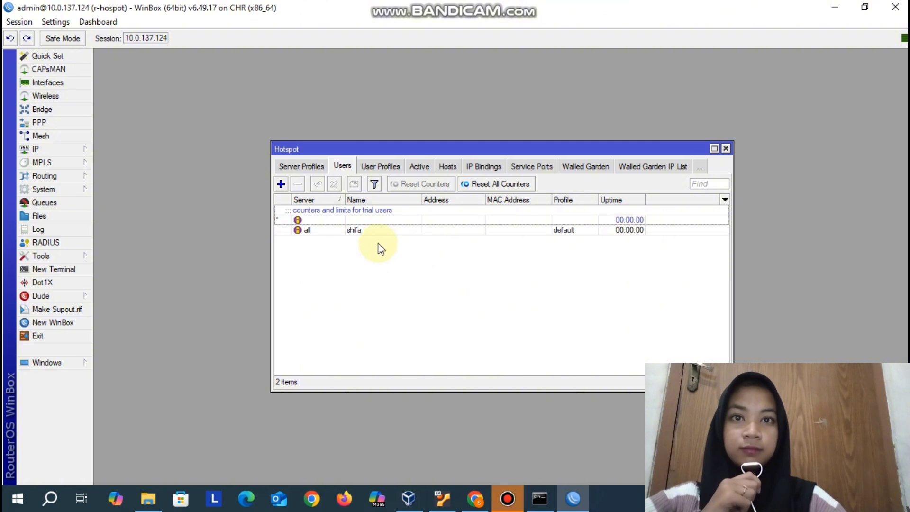
{"action": "left_click", "coordinate": [281, 184]}
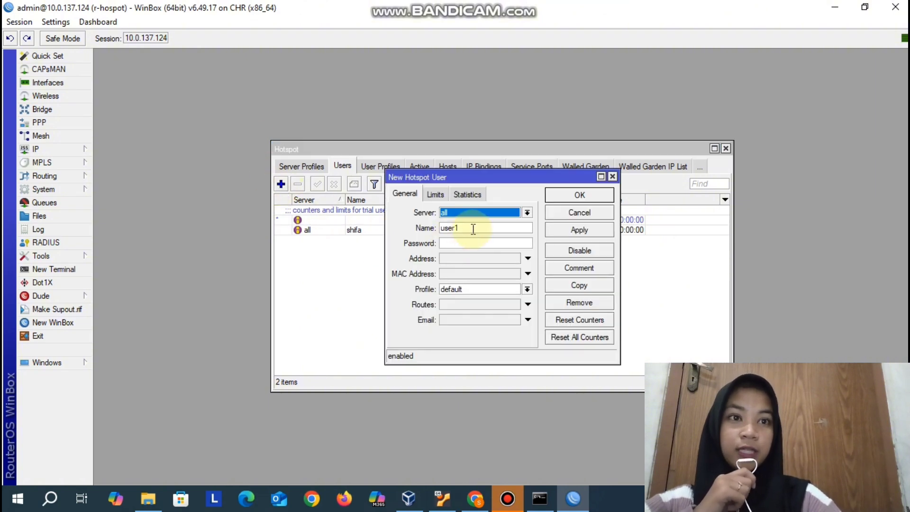
{"action": "left_click", "coordinate": [447, 242]}
{"action": "type", "text": "****"}
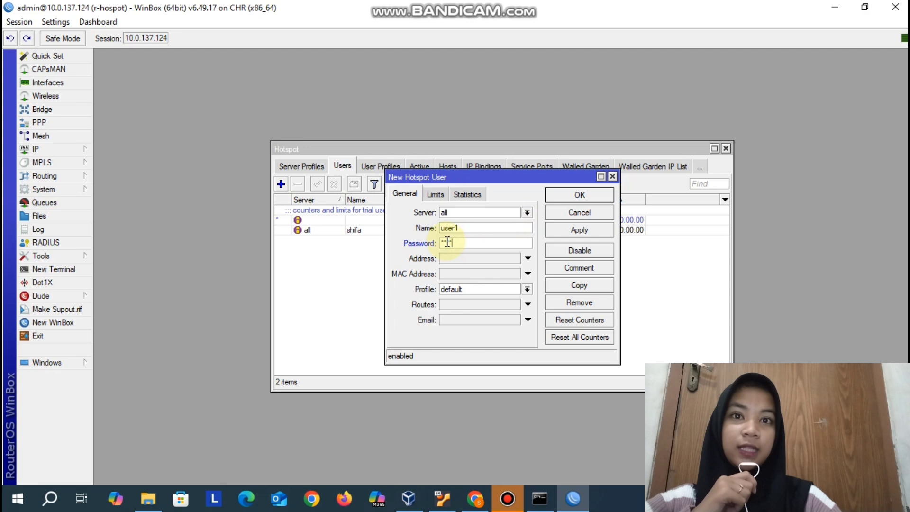
{"action": "left_click", "coordinate": [568, 229]}
{"action": "left_click", "coordinate": [579, 194]}
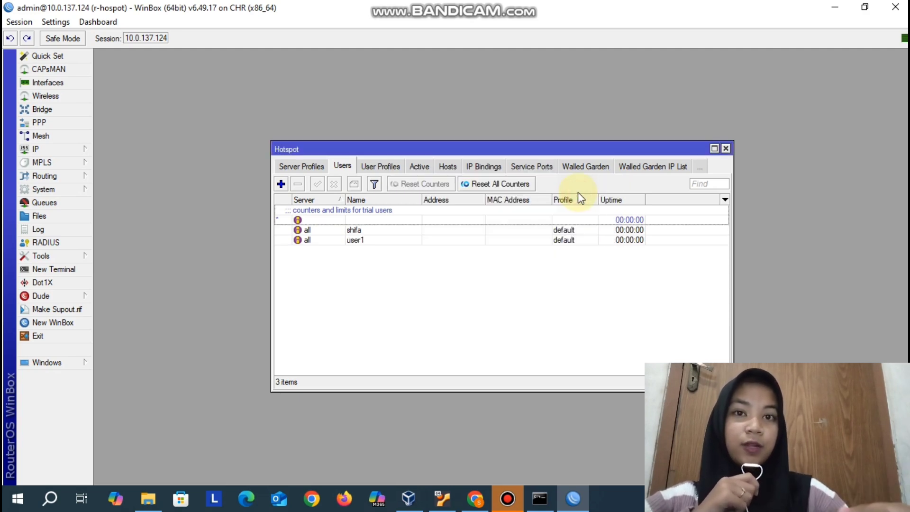
- Switch to PNETLab, reconnect the Linux Desk session, and log out of the hotspot from 10.5.50.1/status in a new browser tab
{"action": "left_click", "coordinate": [475, 499]}
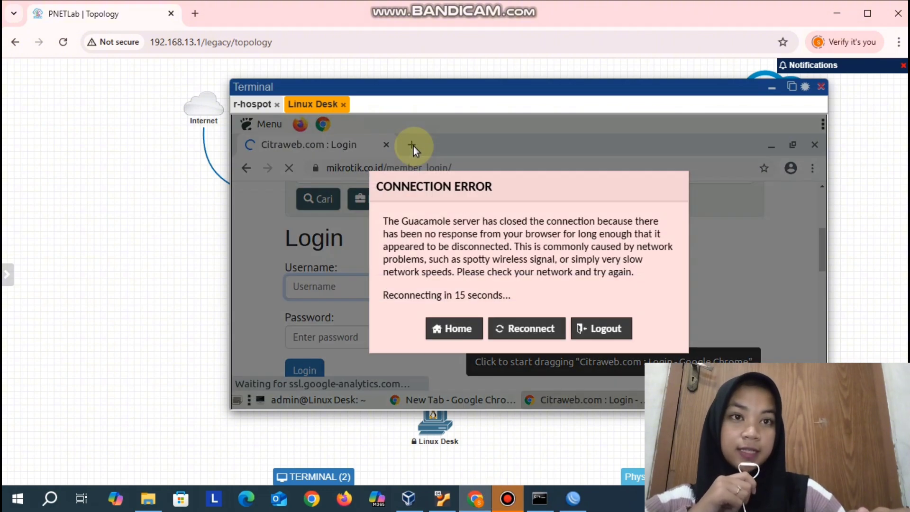
{"action": "left_click", "coordinate": [519, 330]}
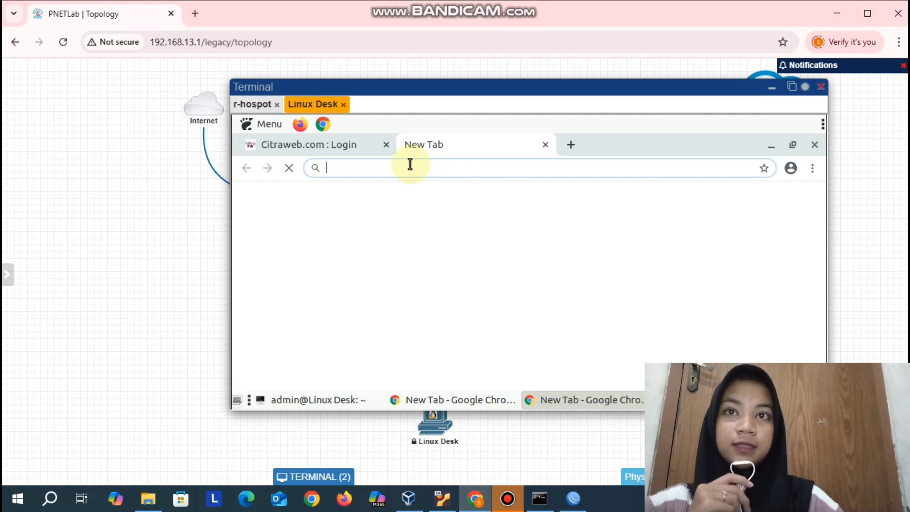
{"action": "type", "text": "10."}
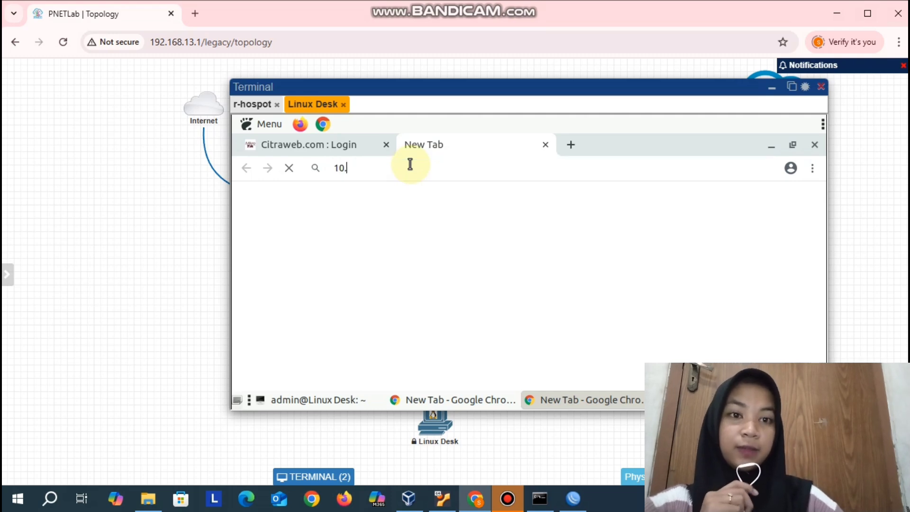
{"action": "type", "text": "5.50"}
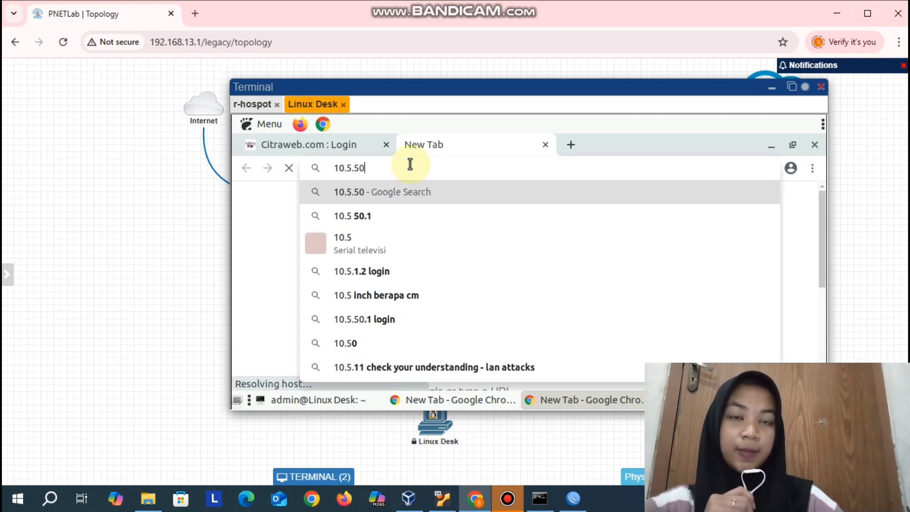
{"action": "type", "text": ".1/status"}
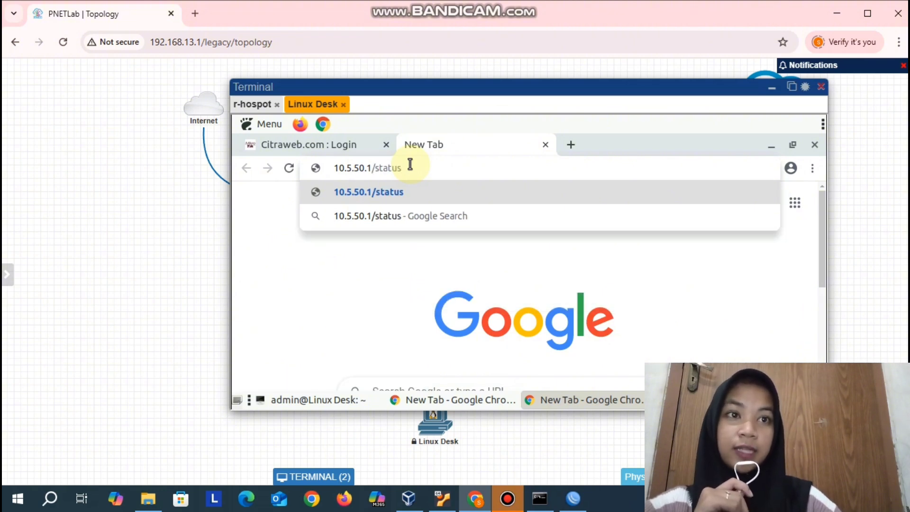
{"action": "key", "text": "Return"}
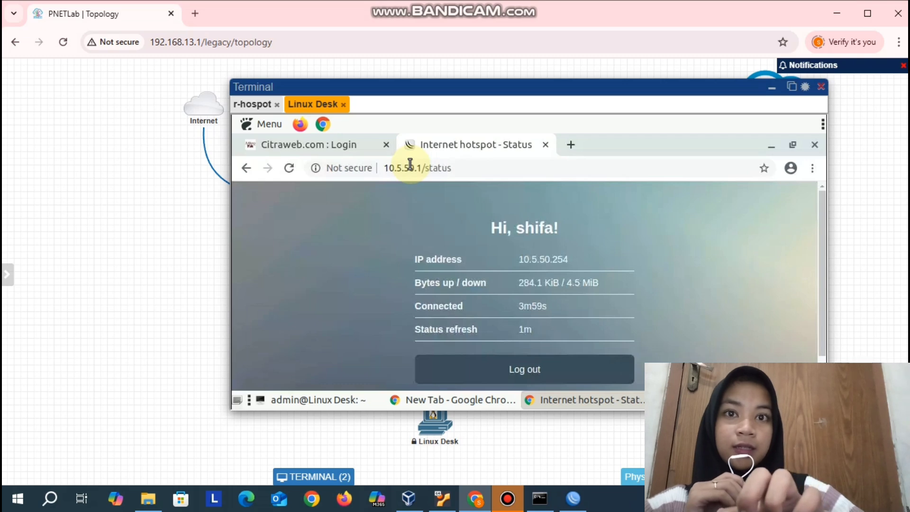
{"action": "left_click", "coordinate": [578, 378]}
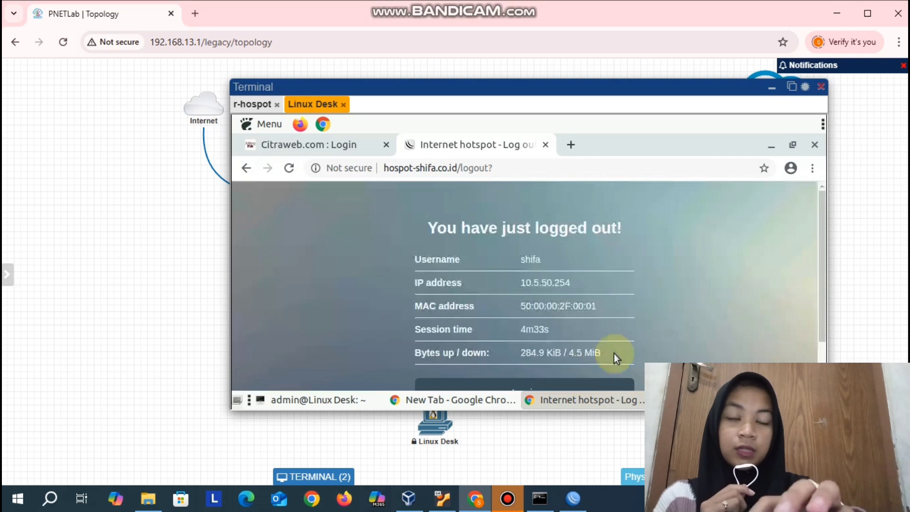
{"action": "scroll", "coordinate": [650, 325], "scroll_direction": "down", "scroll_amount": 1}
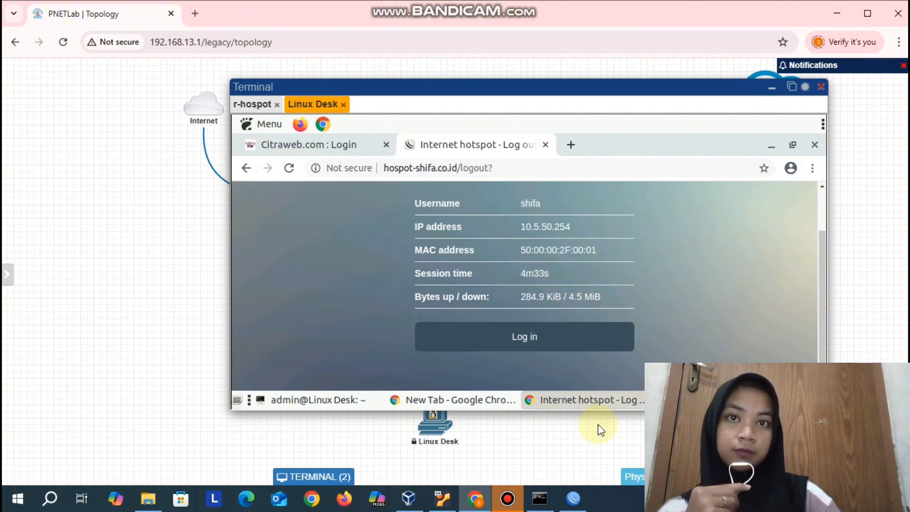
- Switch to WinBox and save the hsprof1 hotspot server profile with Cookie enabled as a login method
{"action": "left_click", "coordinate": [573, 499]}
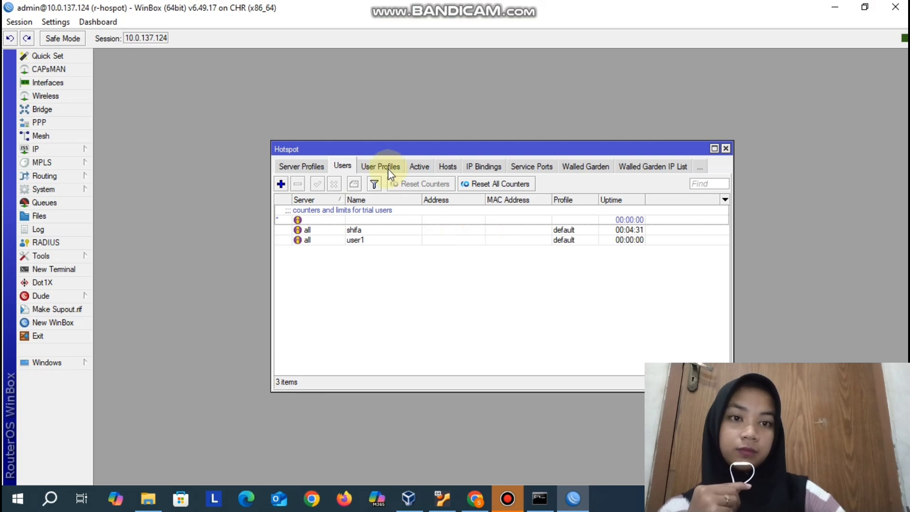
{"action": "left_click", "coordinate": [320, 167]}
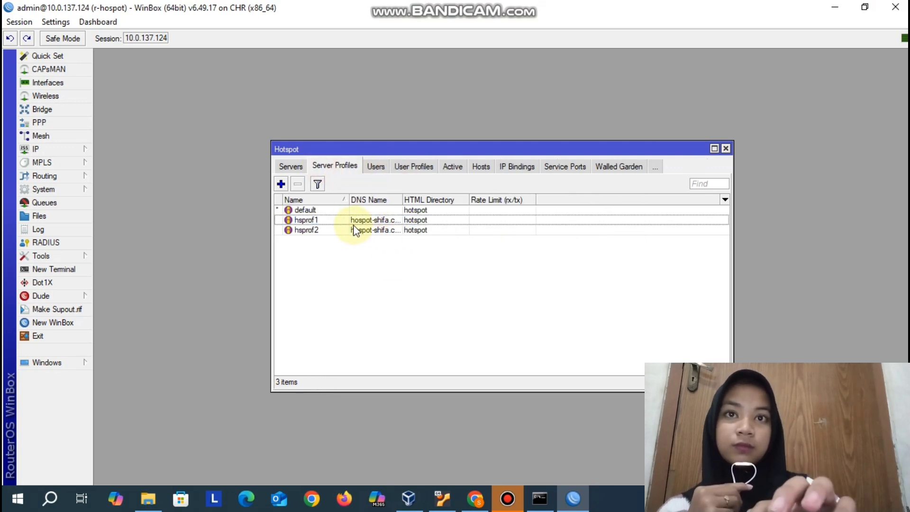
{"action": "double_click", "coordinate": [336, 222]}
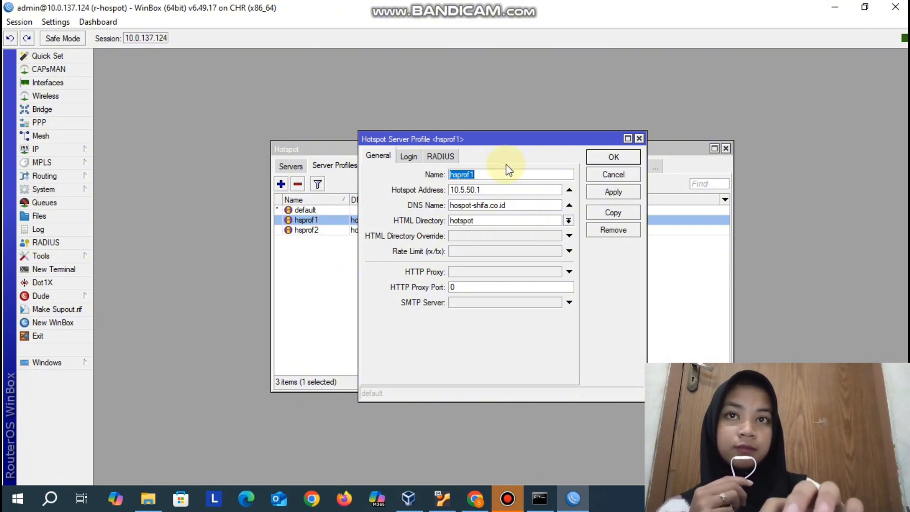
{"action": "left_click", "coordinate": [408, 157]}
{"action": "left_click", "coordinate": [514, 176]}
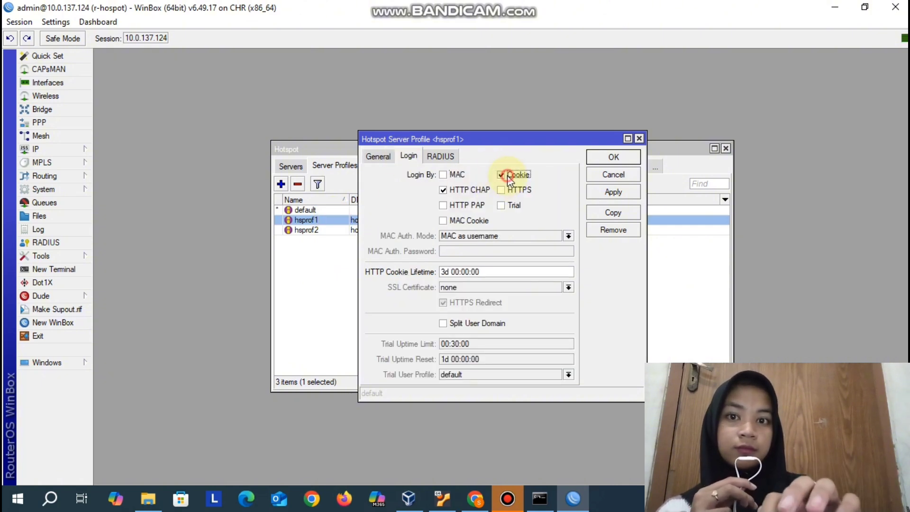
{"action": "left_click", "coordinate": [616, 157]}
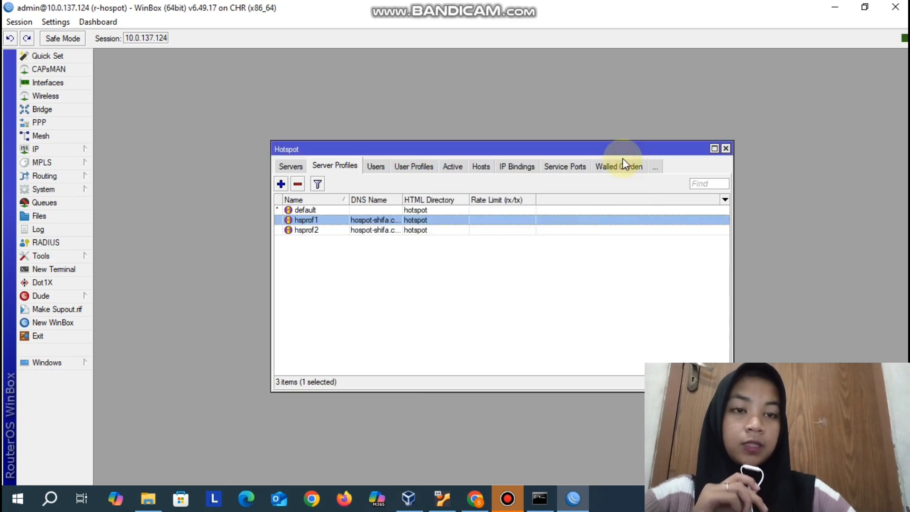
- Remove the first hotspot user's entry from the hotspot Cookies list
{"action": "left_click", "coordinate": [656, 167]}
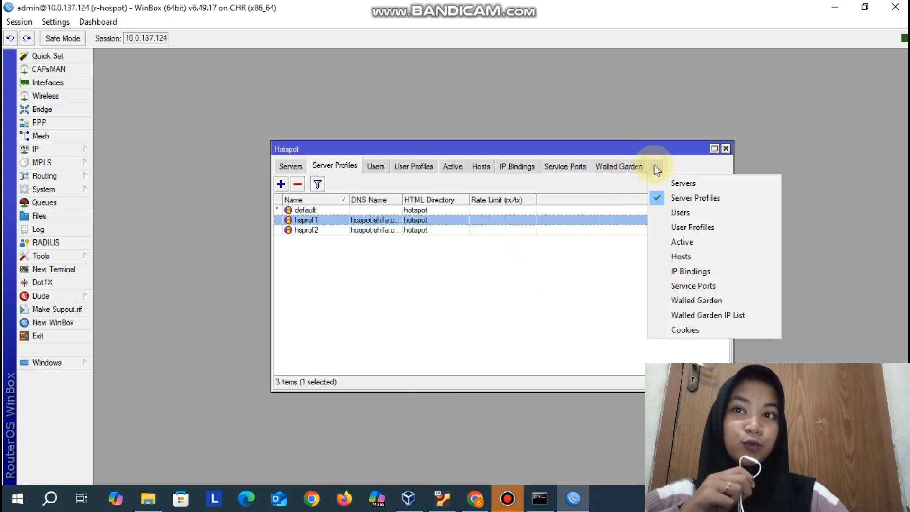
{"action": "left_click", "coordinate": [659, 330]}
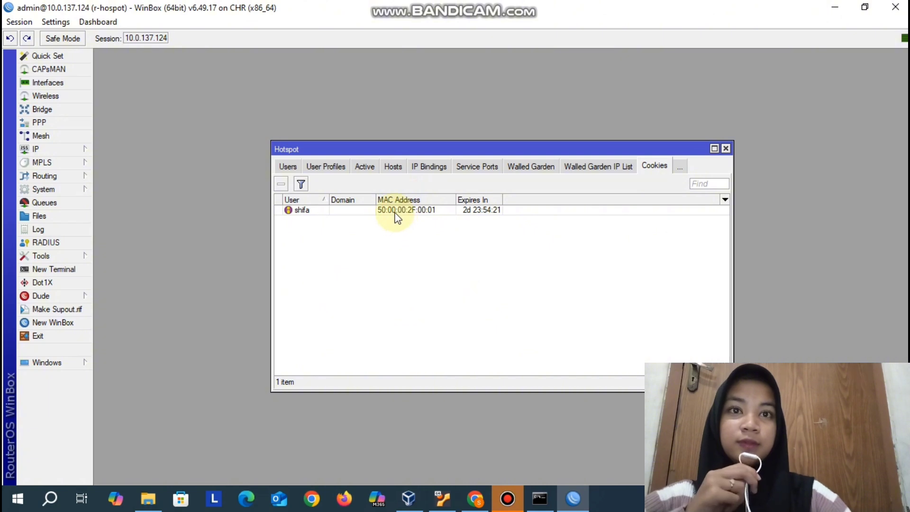
{"action": "left_click", "coordinate": [397, 210]}
{"action": "left_click", "coordinate": [290, 186]}
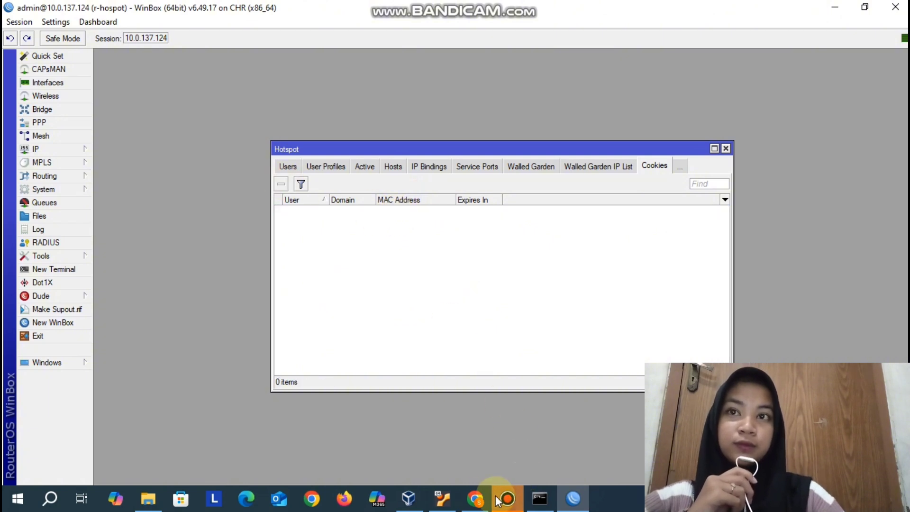
- Switch back to the Linux Desk browser in PNETLab and log in to the hotspot as user1 with the account password
{"action": "left_click", "coordinate": [478, 499]}
{"action": "left_click", "coordinate": [538, 327]}
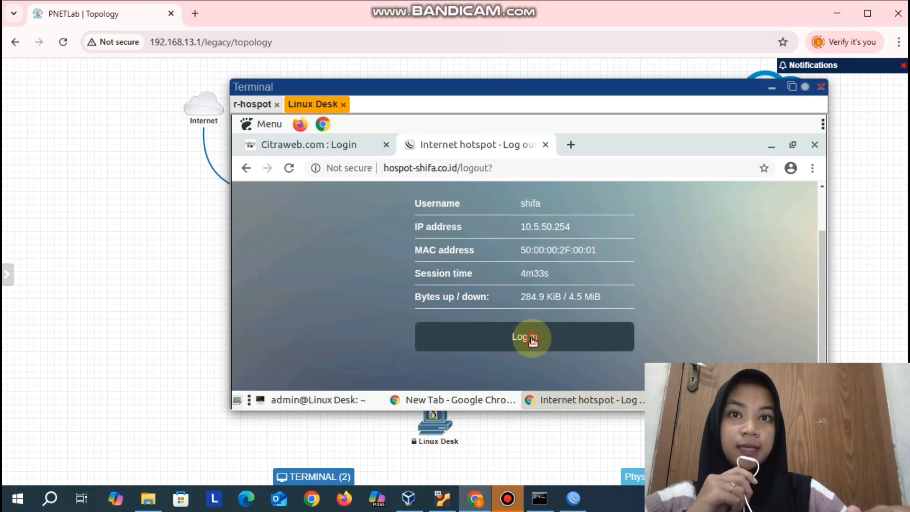
{"action": "left_click", "coordinate": [531, 338]}
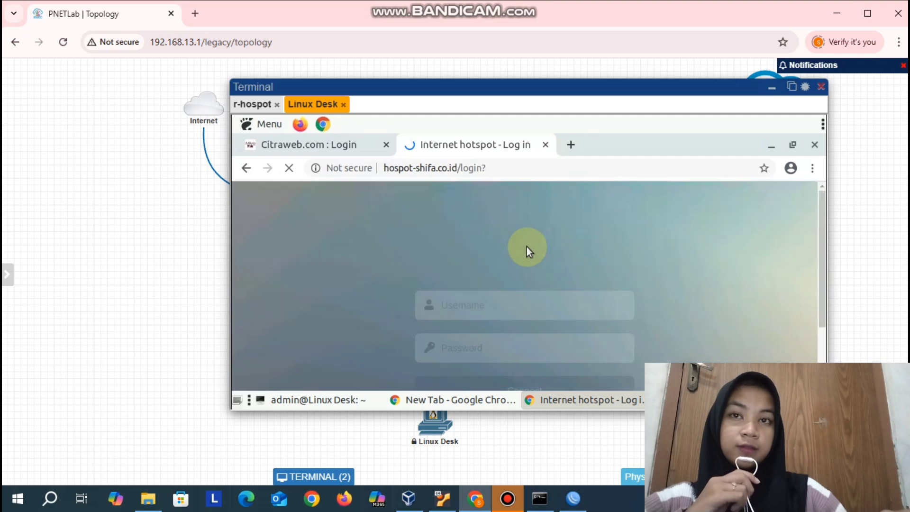
{"action": "left_click", "coordinate": [478, 306]}
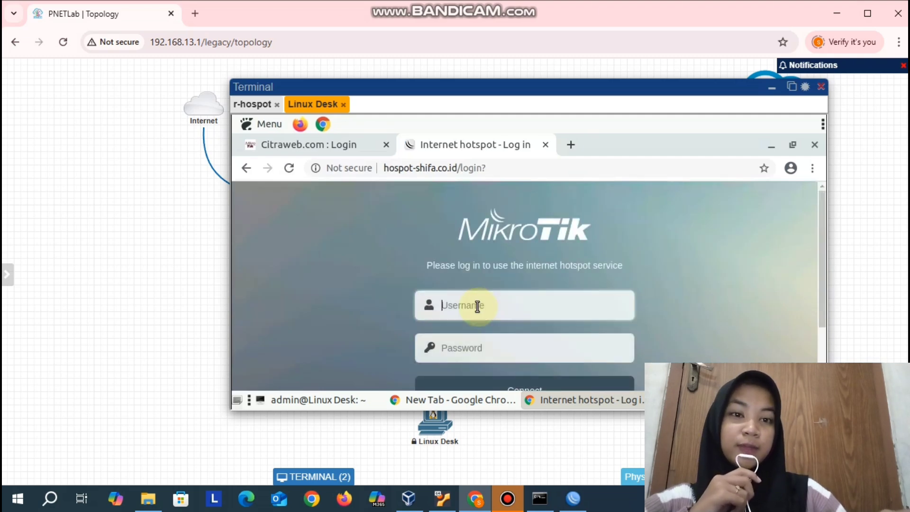
{"action": "type", "text": "user1"}
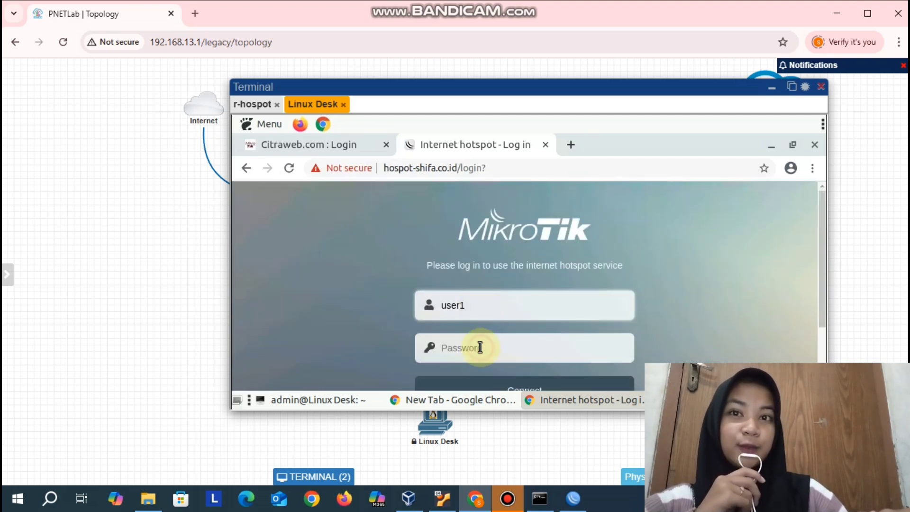
{"action": "left_click", "coordinate": [480, 348]}
{"action": "type", "text": "1234"}
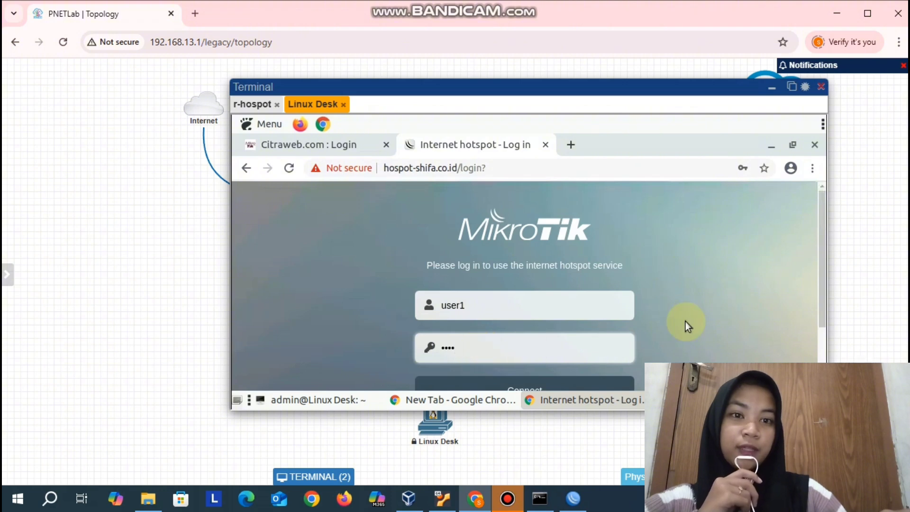
{"action": "scroll", "coordinate": [586, 349], "scroll_direction": "down", "scroll_amount": 3}
{"action": "left_click", "coordinate": [529, 303]}
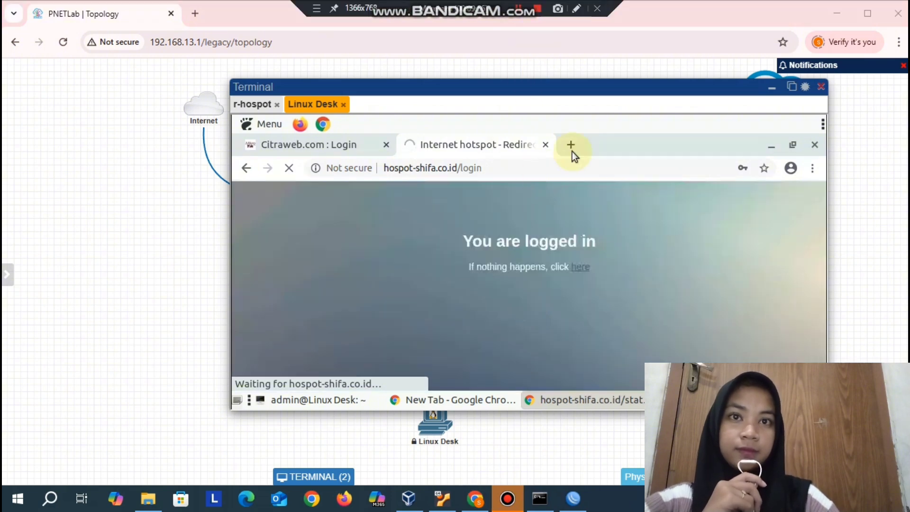
- Search Google for youtube in a new browser tab on the Linux desktop
{"action": "left_click", "coordinate": [571, 147]}
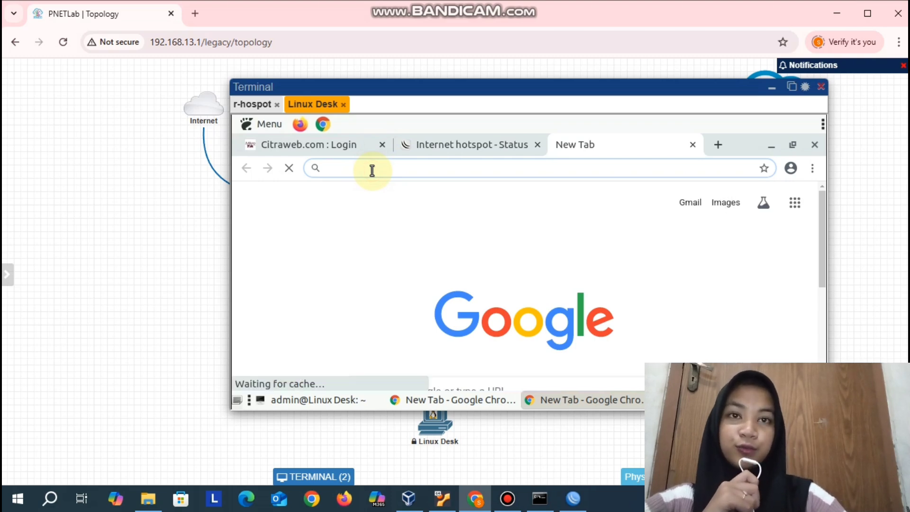
{"action": "type", "text": "youtube.com"}
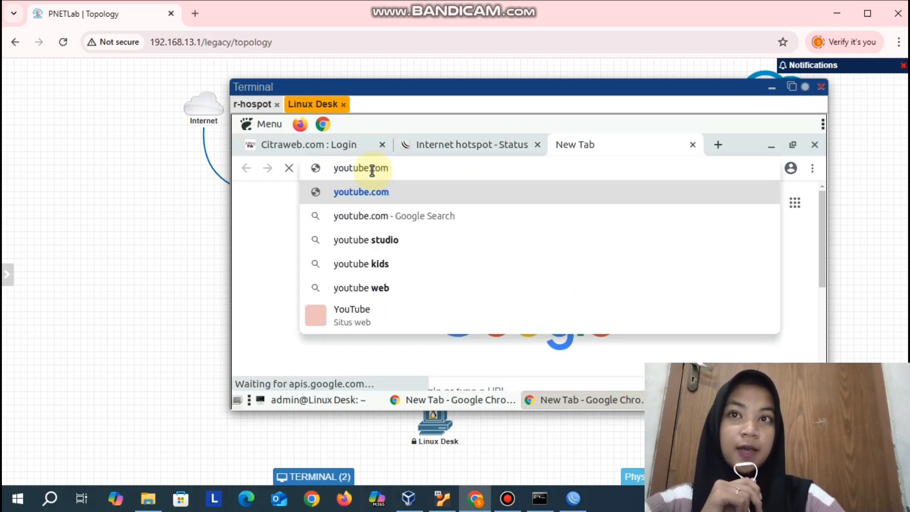
{"action": "key", "text": "BackSpace"}
{"action": "key", "text": "BackSpace"}
{"action": "key", "text": "BackSpace"}
{"action": "key", "text": "BackSpace"}
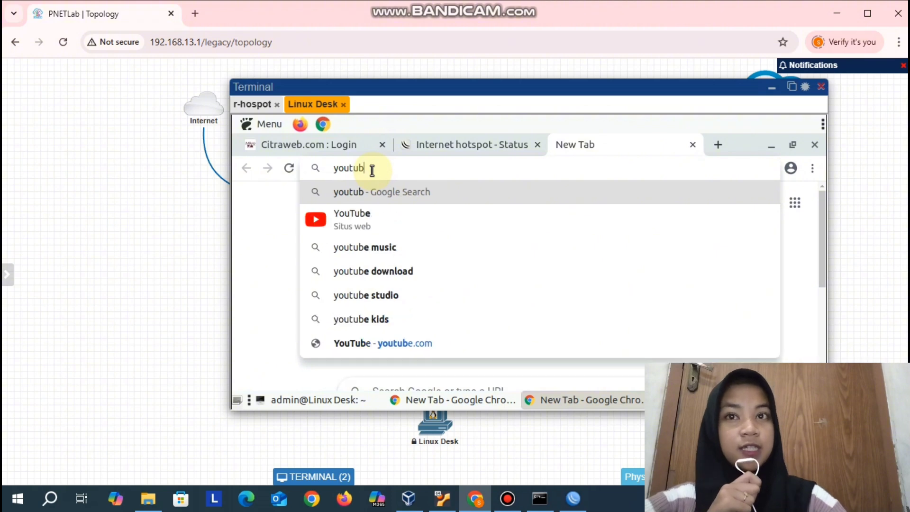
{"action": "key", "text": "Return"}
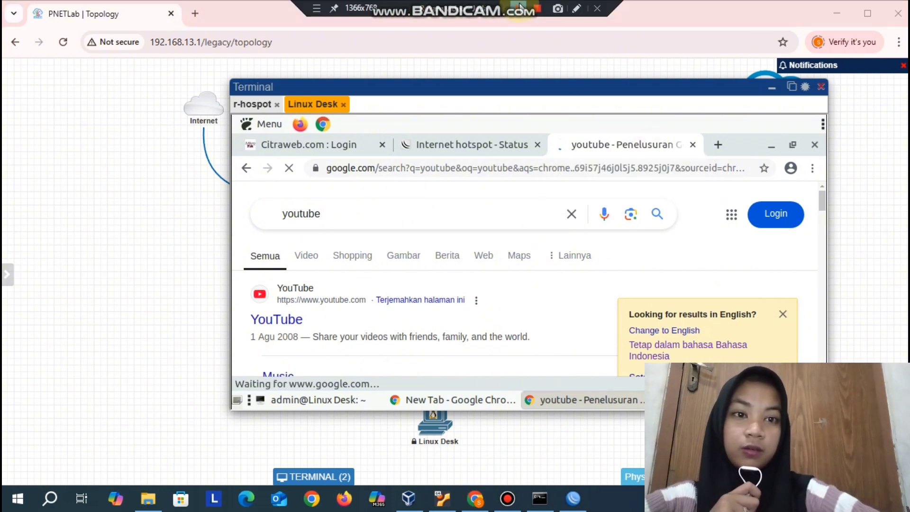
- Switch to WinBox and show the hotspot user profiles
{"action": "left_click", "coordinate": [576, 490]}
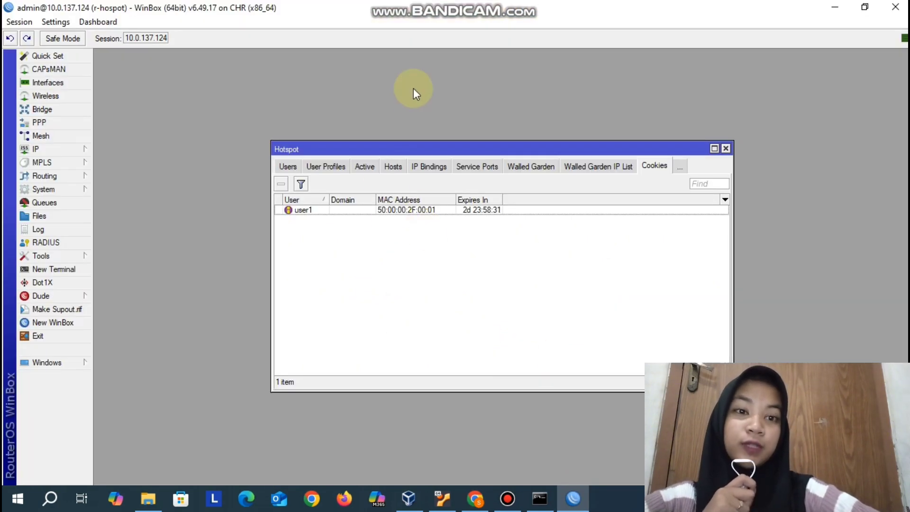
{"action": "left_click", "coordinate": [323, 166]}
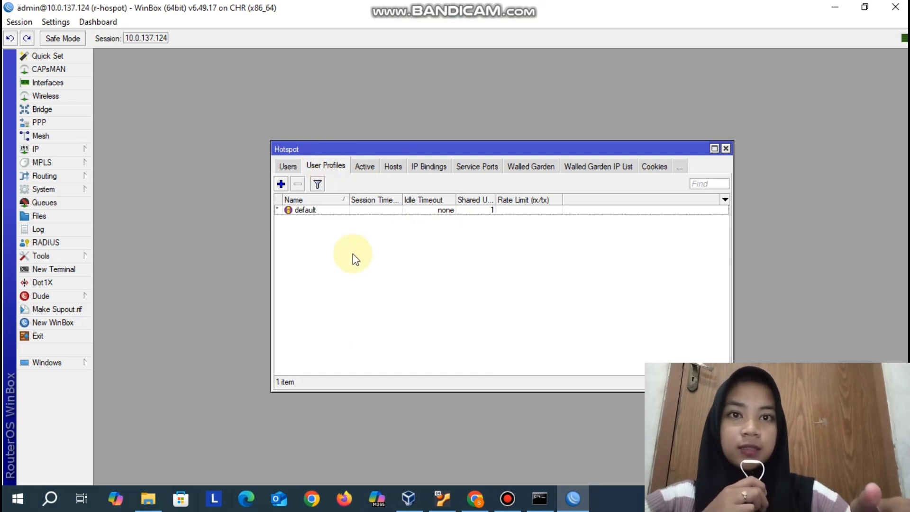
{"action": "left_click", "coordinate": [280, 184]}
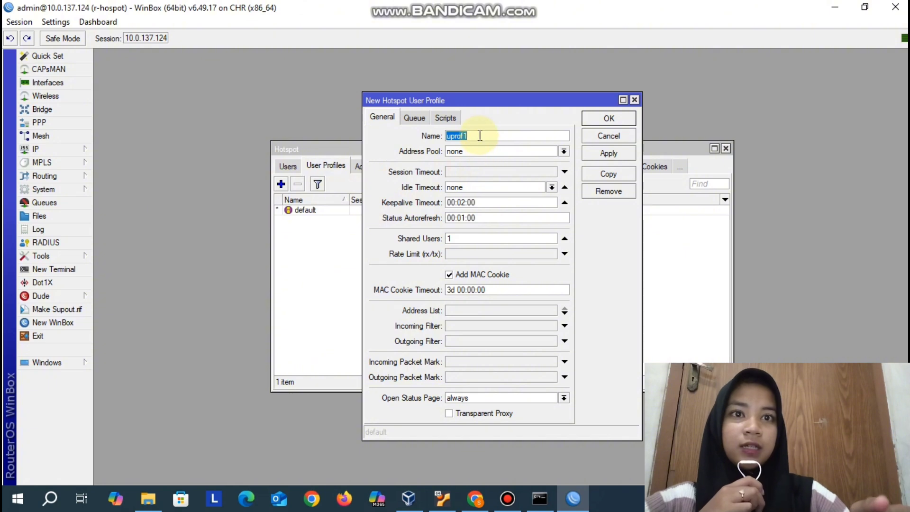
{"action": "type", "text": "hos"}
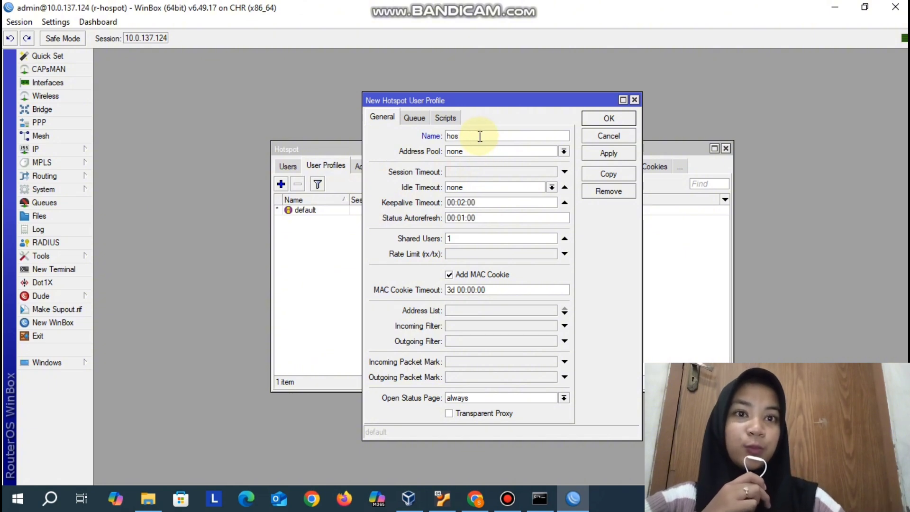
{"action": "type", "text": "tspot"}
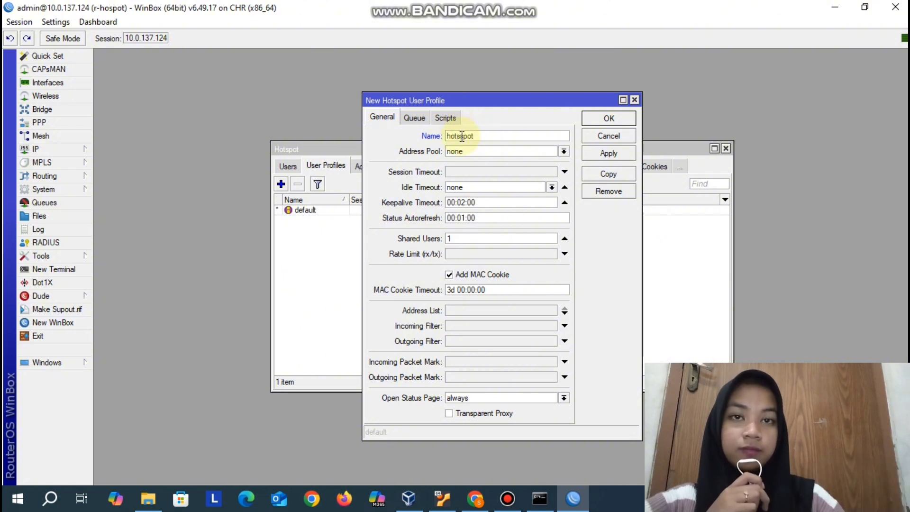
{"action": "left_click", "coordinate": [463, 137]}
{"action": "key", "text": "BackSpace"}
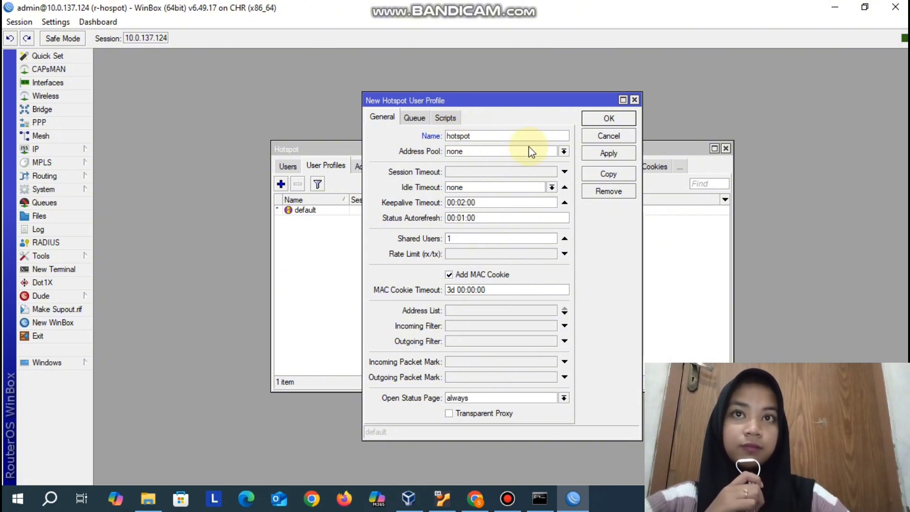
{"action": "left_click", "coordinate": [635, 99]}
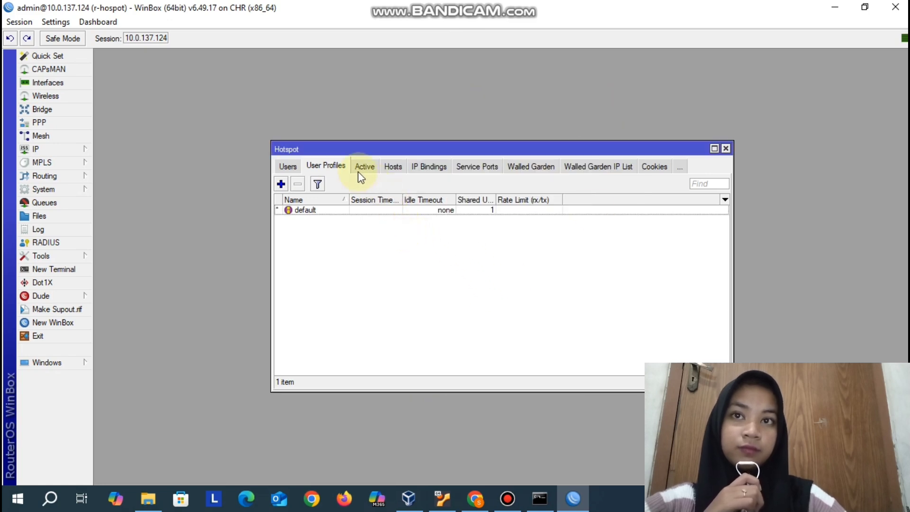
- Create a hotspot user profile named hostpot-512k with a rate limit of 512k/512k
{"action": "left_click", "coordinate": [286, 183]}
{"action": "double_click", "coordinate": [478, 136]}
{"action": "type", "text": "hostpot-"}
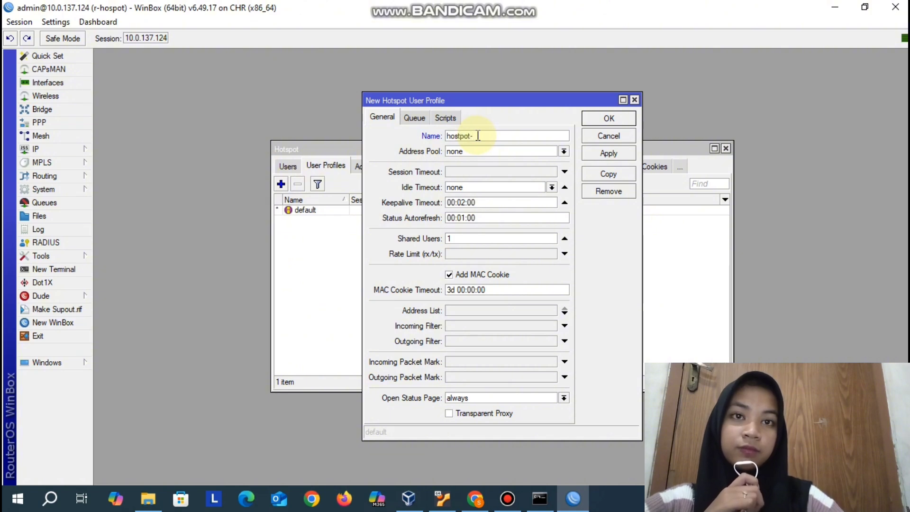
{"action": "type", "text": "512k"}
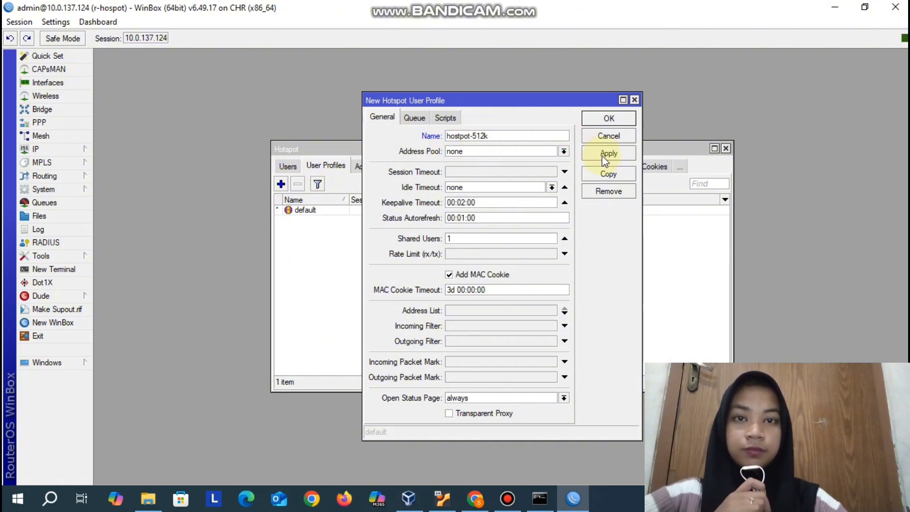
{"action": "left_click", "coordinate": [475, 254]}
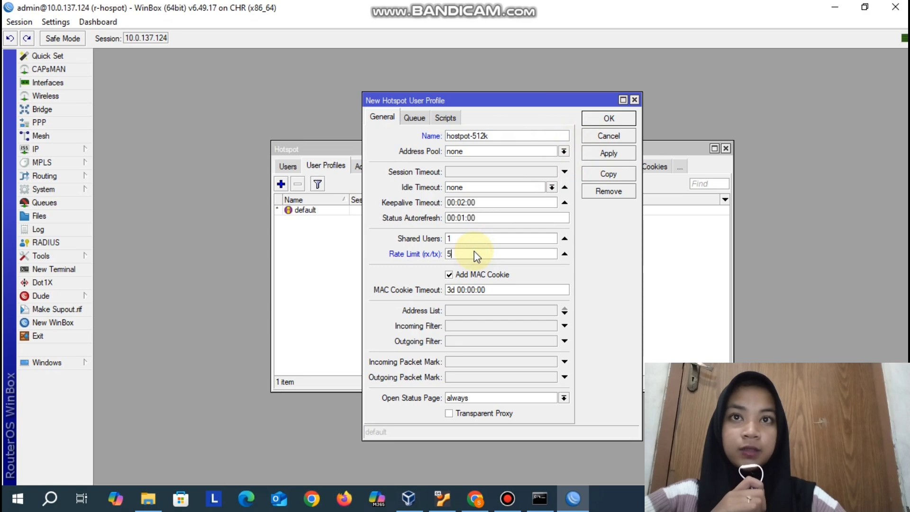
{"action": "type", "text": "512k/"}
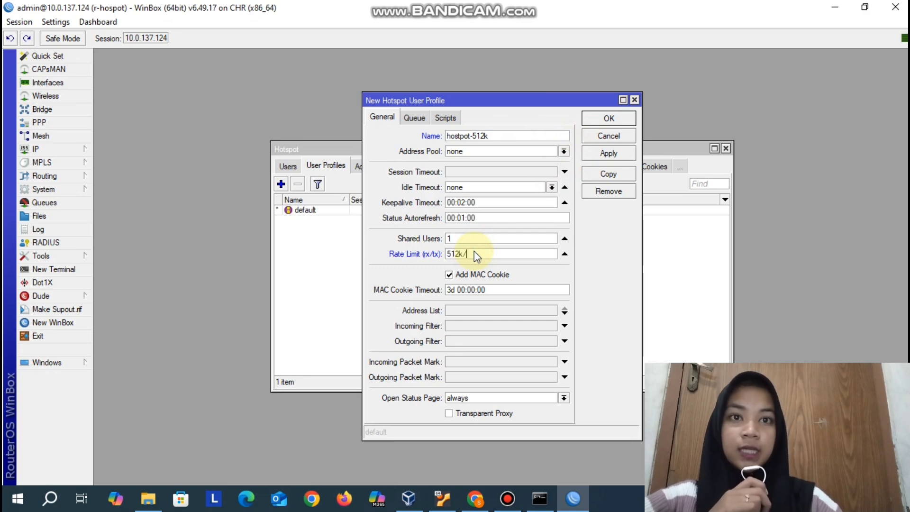
{"action": "type", "text": "5"}
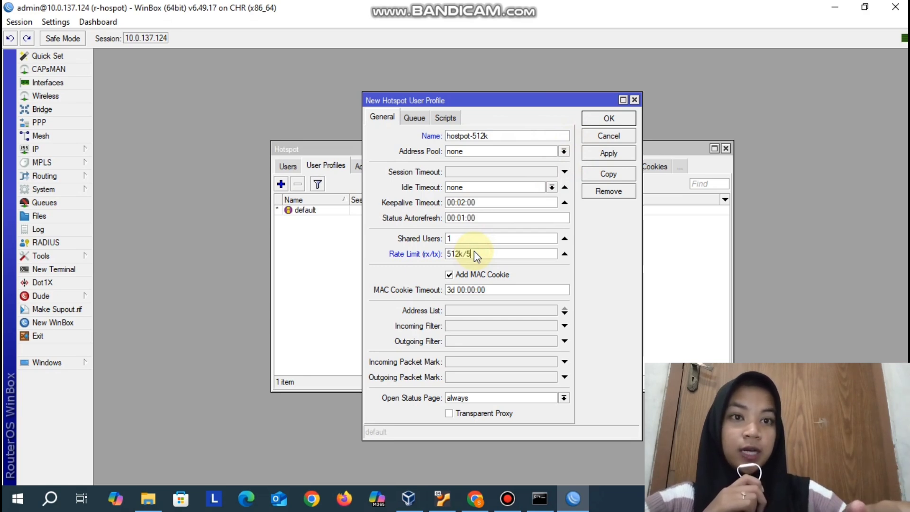
{"action": "type", "text": "12k"}
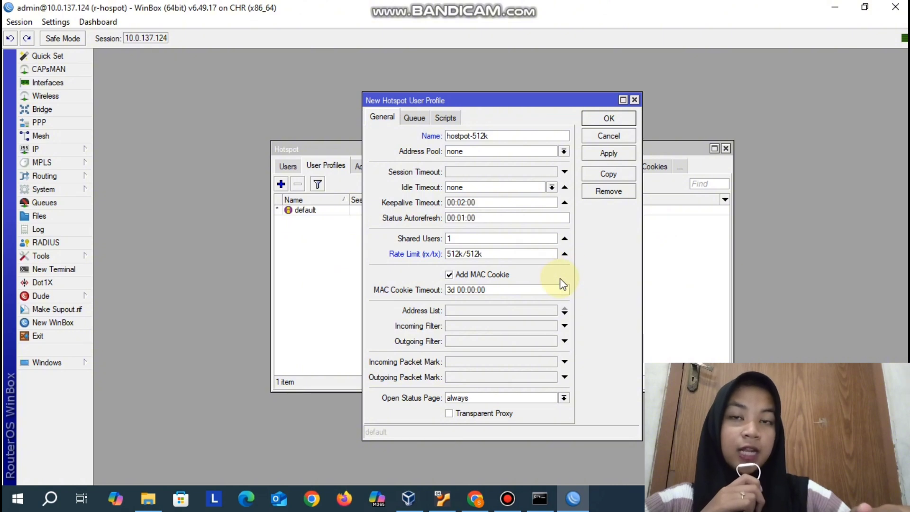
{"action": "left_click", "coordinate": [611, 153]}
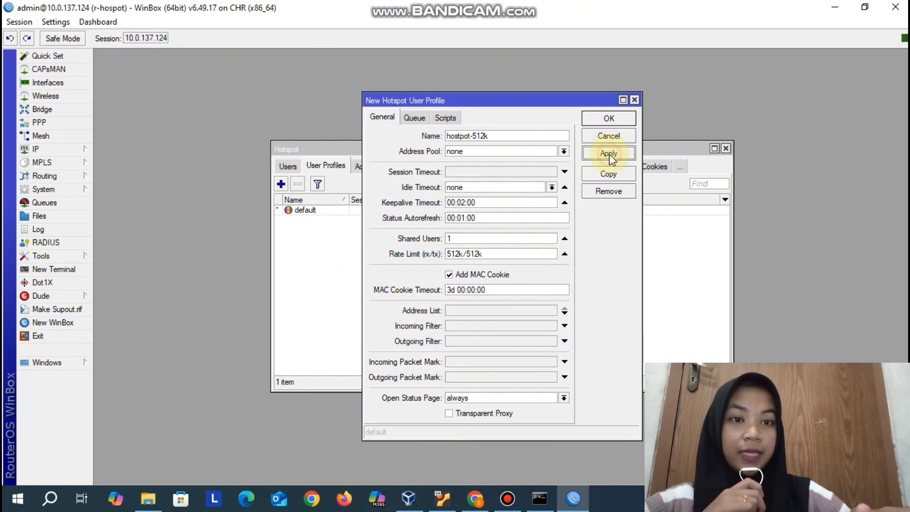
{"action": "left_click", "coordinate": [613, 119]}
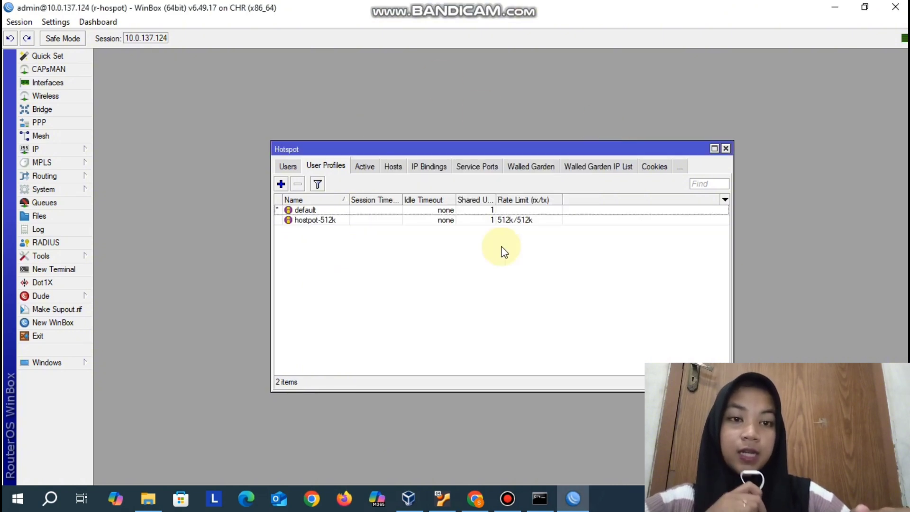
- Assign the hostpot-512k profile to the hotspot user user1
{"action": "left_click", "coordinate": [290, 166]}
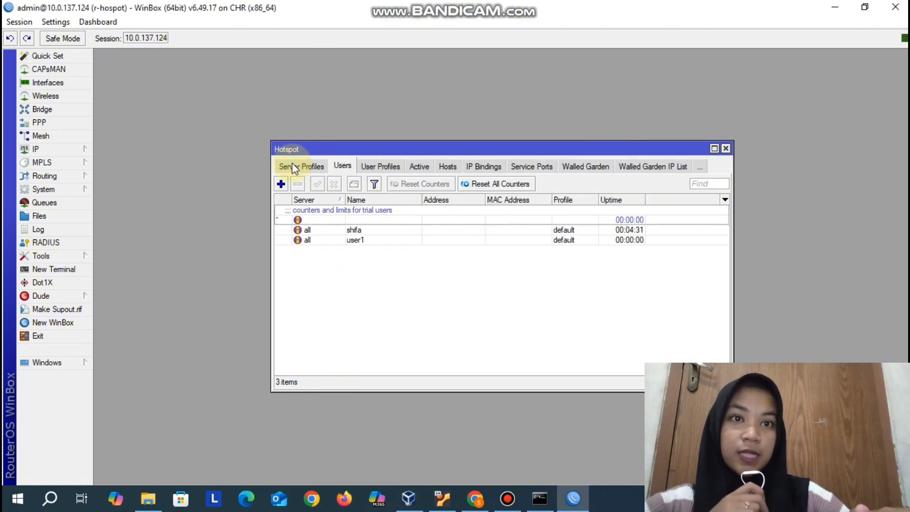
{"action": "double_click", "coordinate": [352, 241]}
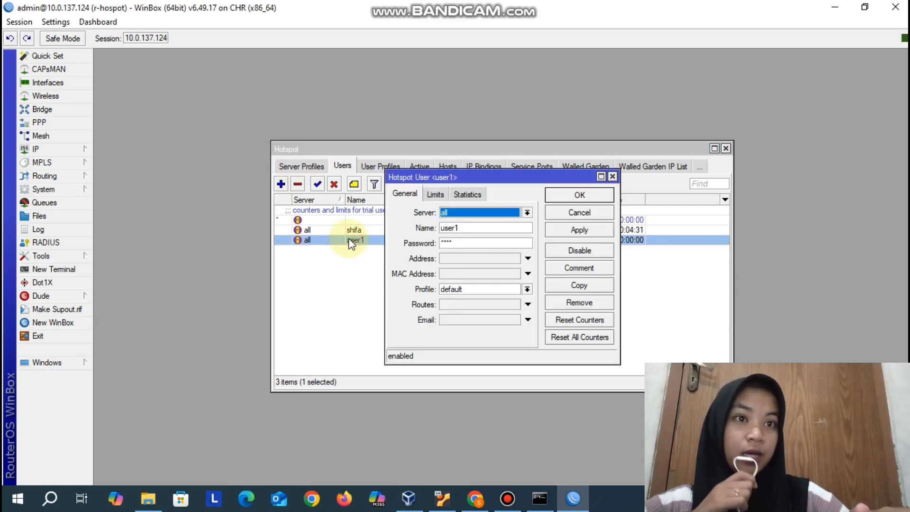
{"action": "left_click", "coordinate": [451, 289]}
{"action": "left_click", "coordinate": [493, 311]}
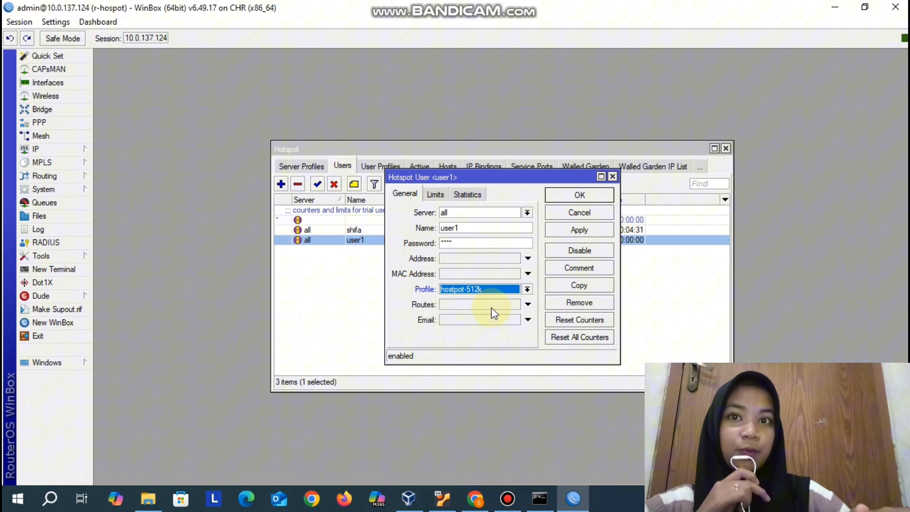
{"action": "left_click", "coordinate": [578, 230]}
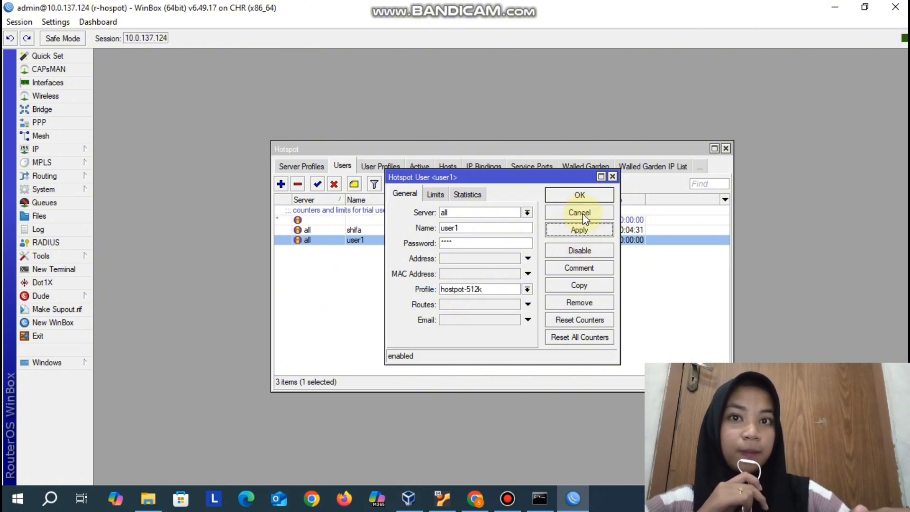
{"action": "left_click", "coordinate": [580, 194]}
- Switch to the Linux Desk browser in PNETLab and search Google for speedtset in a new browser tab
{"action": "left_click", "coordinate": [475, 497]}
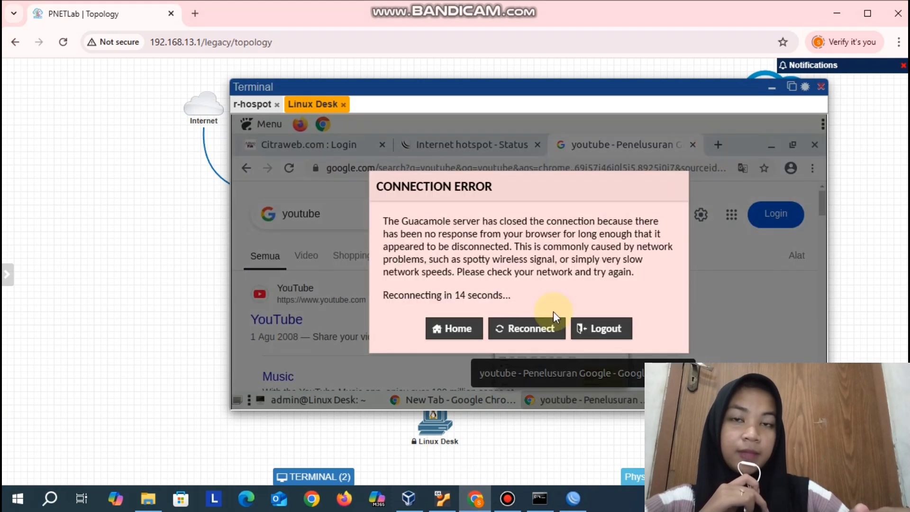
{"action": "mouse_move", "coordinate": [481, 5]}
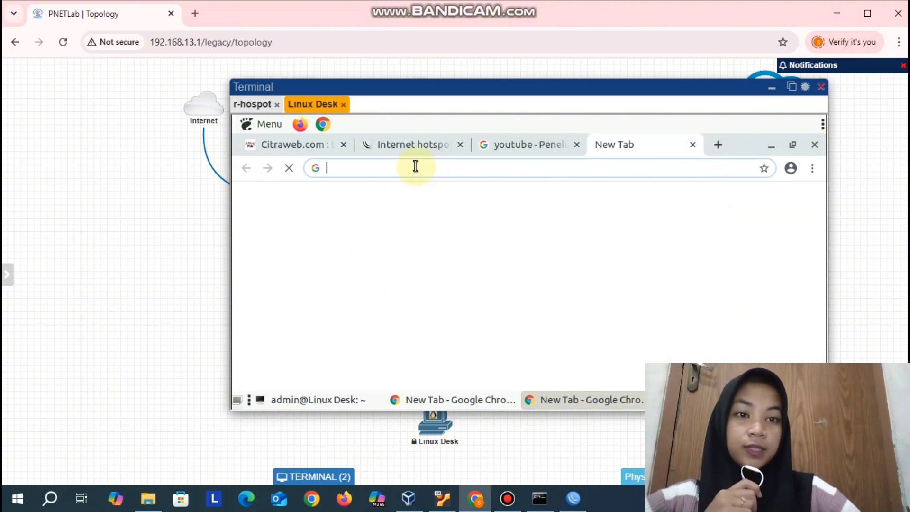
{"action": "type", "text": "speedt"}
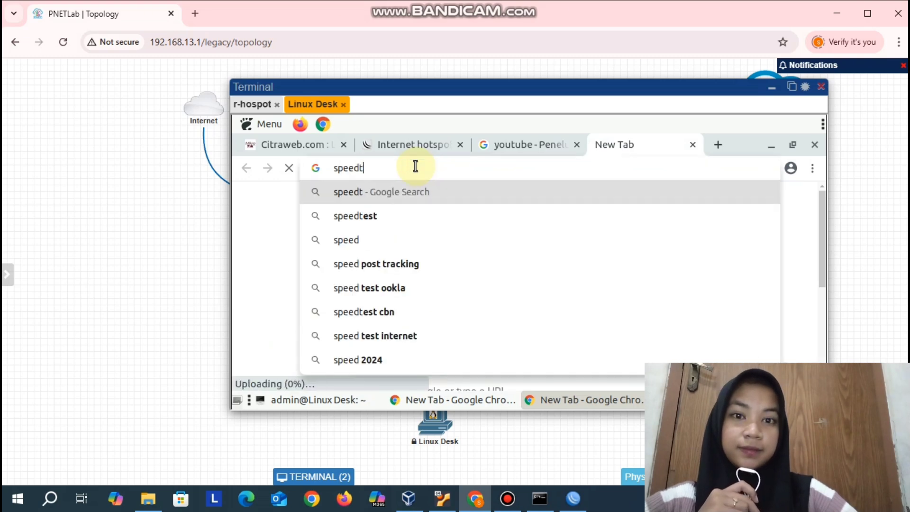
{"action": "type", "text": "set"}
{"action": "key", "text": "Return"}
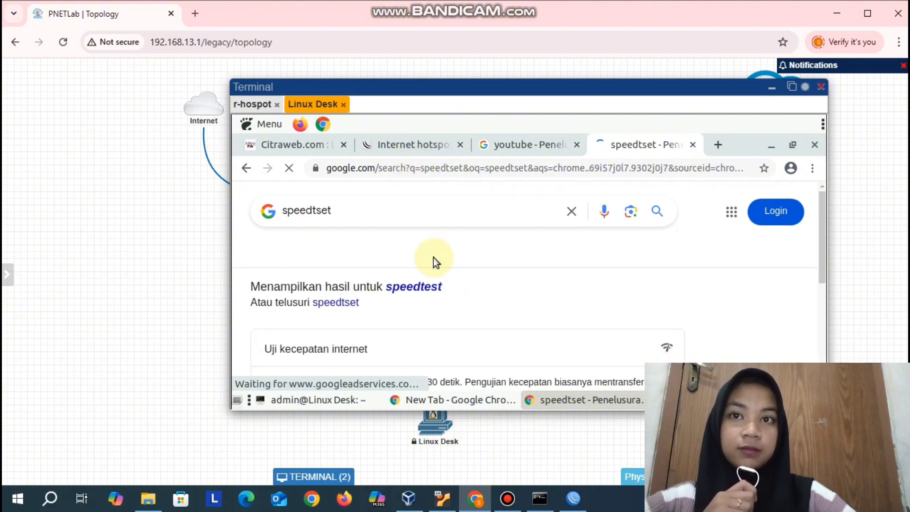
- Look through the search results for a speed test and try to run Google's built-in internet speed test
{"action": "scroll", "coordinate": [550, 297], "scroll_direction": "down", "scroll_amount": 3}
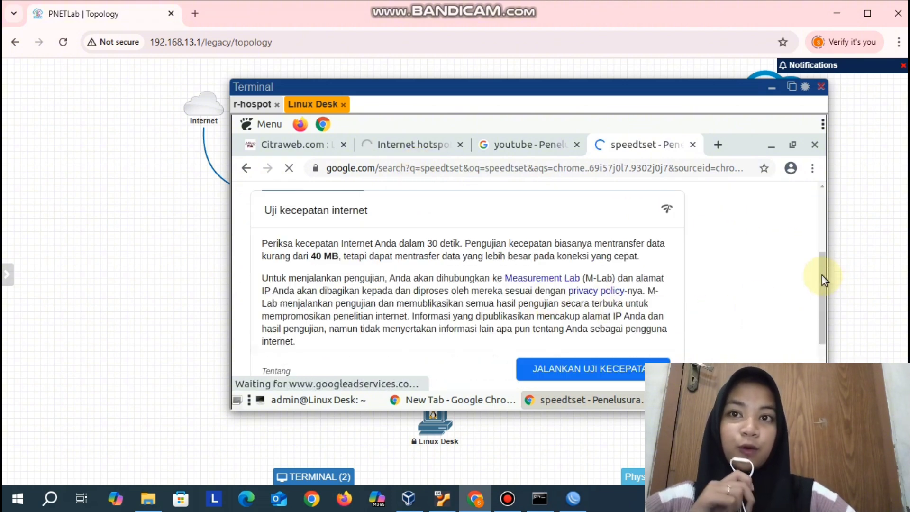
{"action": "scroll", "coordinate": [821, 284], "scroll_direction": "down", "scroll_amount": 2}
{"action": "scroll", "coordinate": [425, 308], "scroll_direction": "down", "scroll_amount": 10}
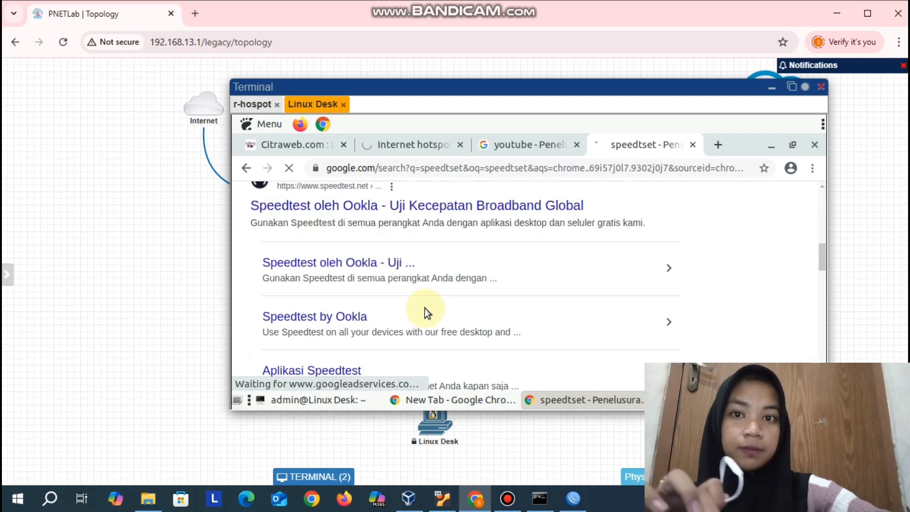
{"action": "scroll", "coordinate": [383, 228], "scroll_direction": "up", "scroll_amount": 8}
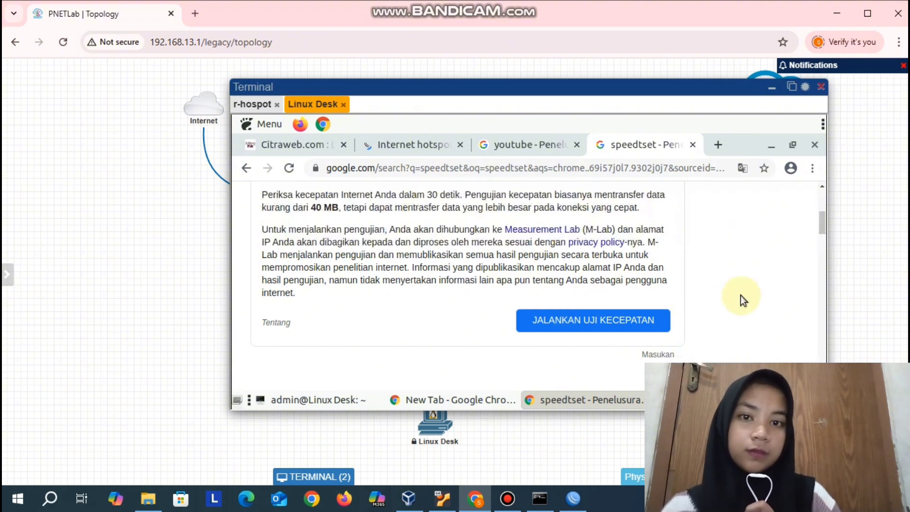
{"action": "scroll", "coordinate": [741, 295], "scroll_direction": "down", "scroll_amount": 1}
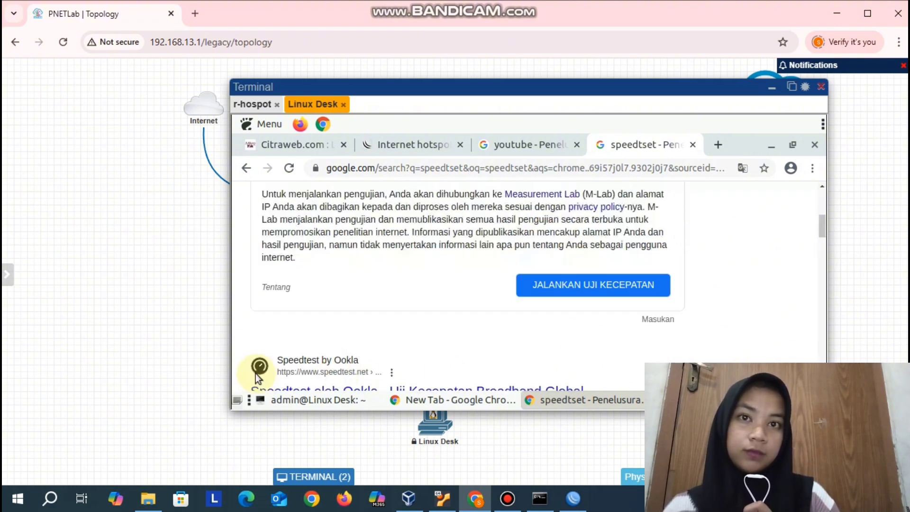
{"action": "scroll", "coordinate": [585, 323], "scroll_direction": "down", "scroll_amount": 3}
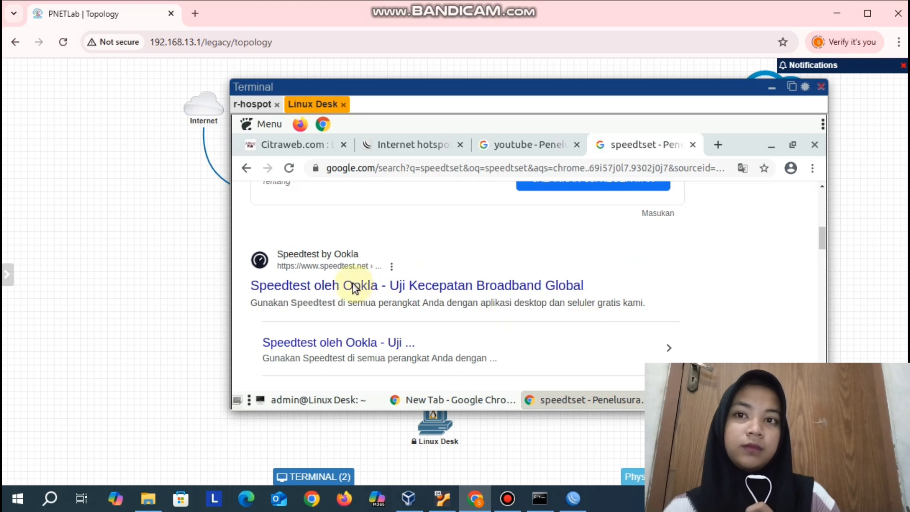
{"action": "scroll", "coordinate": [353, 283], "scroll_direction": "up", "scroll_amount": 3}
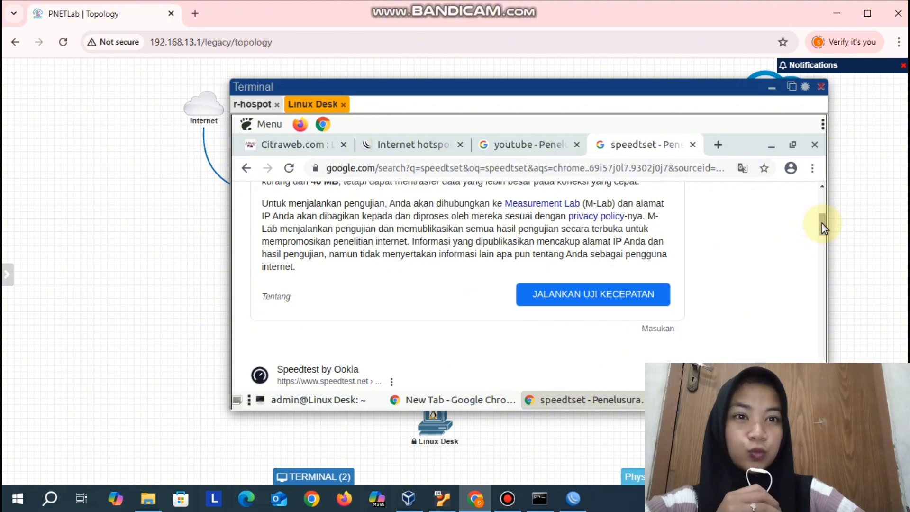
{"action": "left_click_drag", "start_coordinate": [823, 224], "coordinate": [823, 230]}
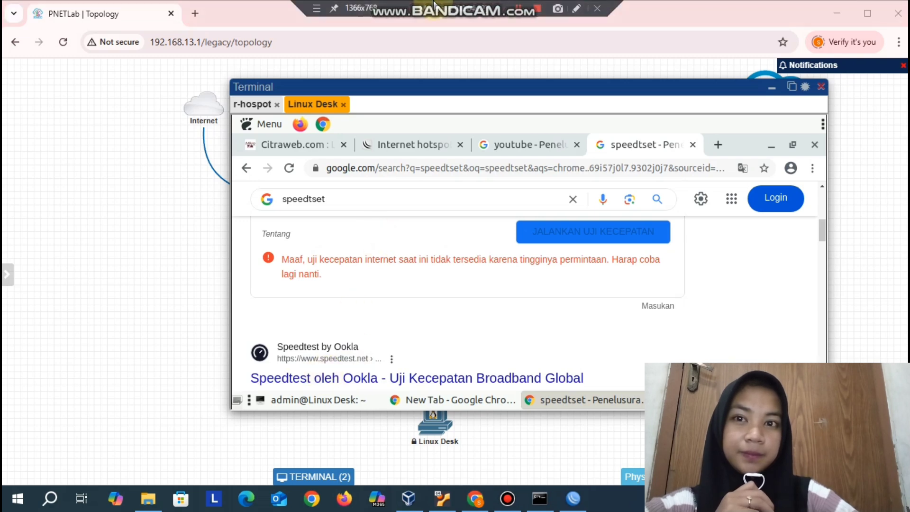
- Open Speedtest by Ookla from the search results, start the speed test and dismiss the site's location request
{"action": "mouse_move", "coordinate": [520, 9]}
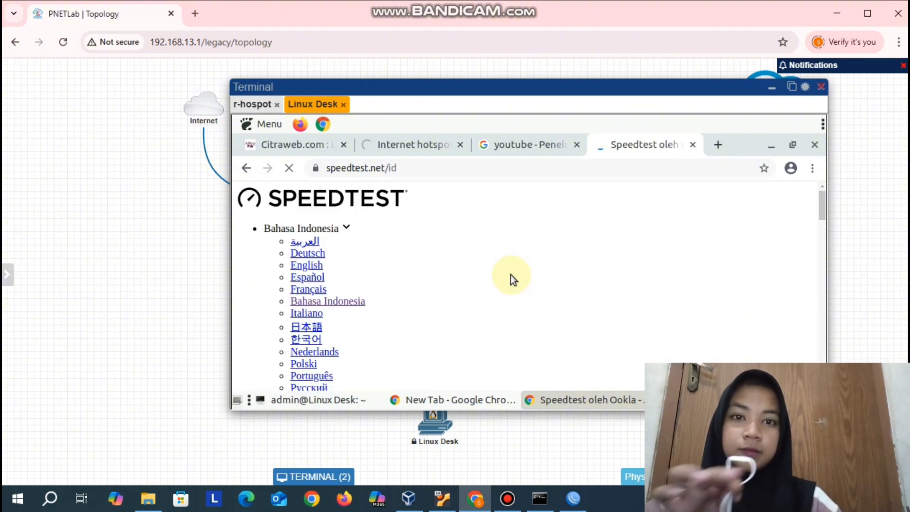
{"action": "mouse_move", "coordinate": [521, 6]}
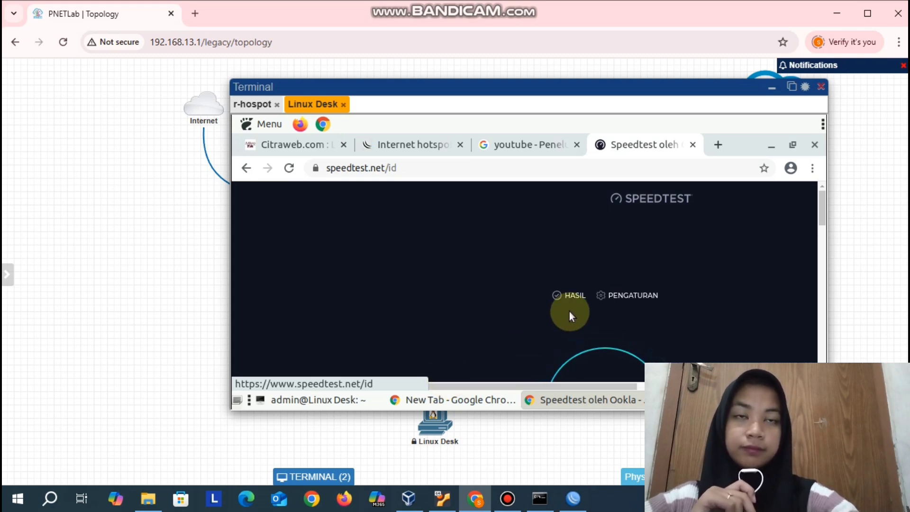
{"action": "scroll", "coordinate": [570, 312], "scroll_direction": "down", "scroll_amount": 2}
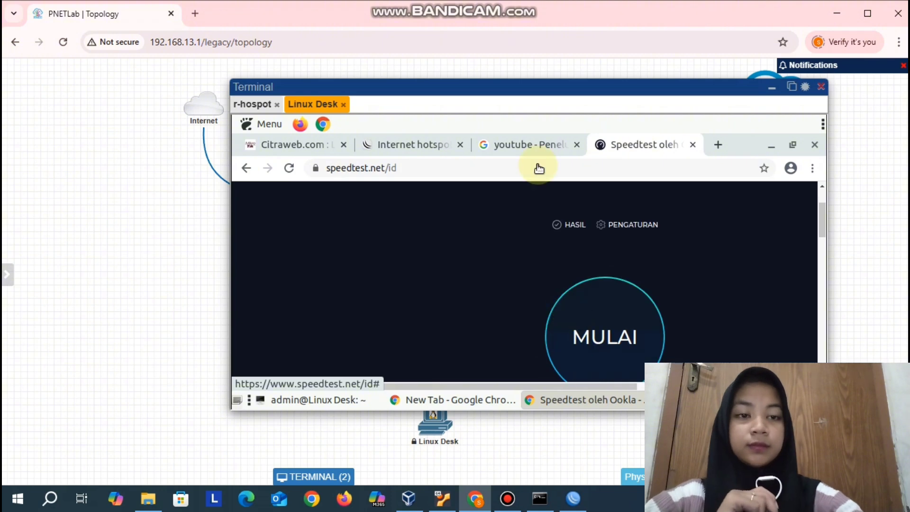
{"action": "left_click", "coordinate": [594, 303]}
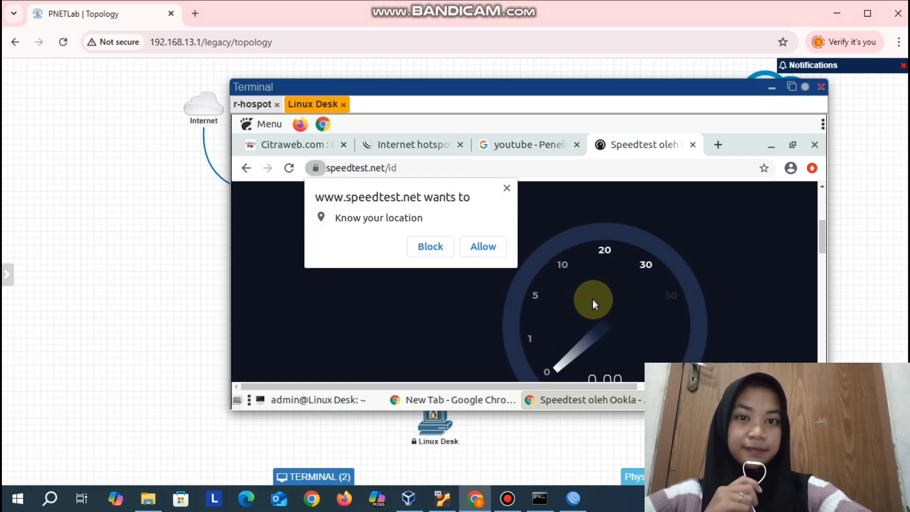
{"action": "left_click", "coordinate": [506, 190]}
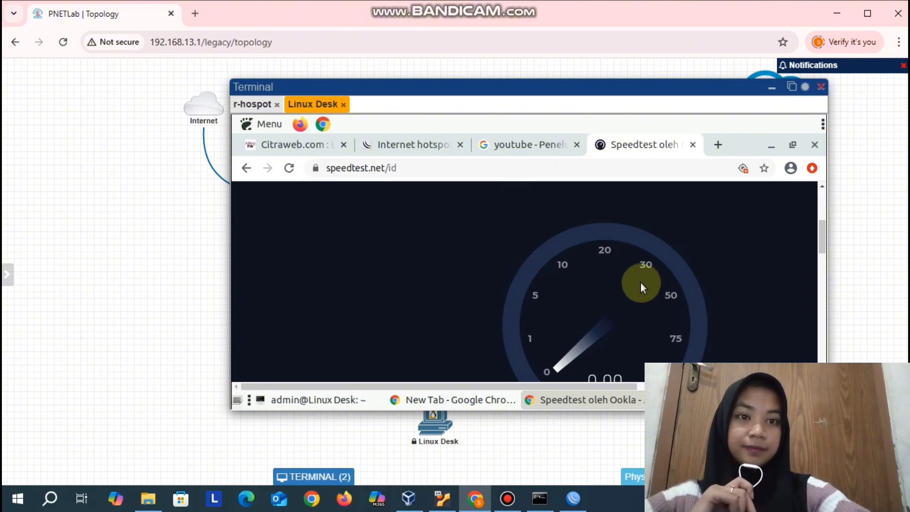